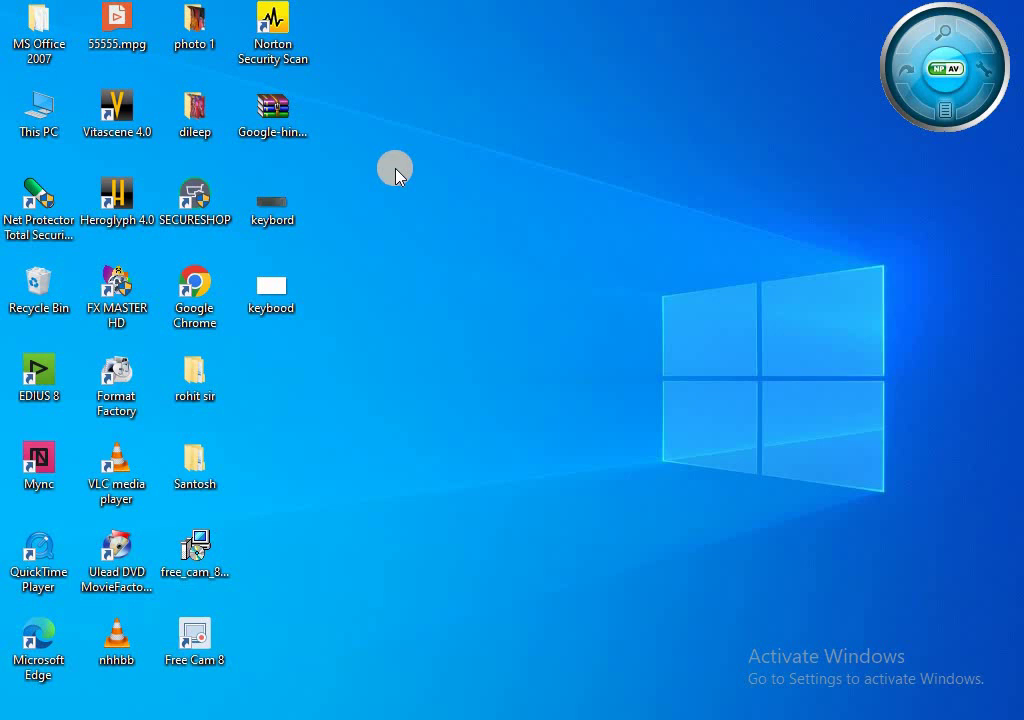
Step: Change the desktop icon size to large icons
right_click(397, 174)
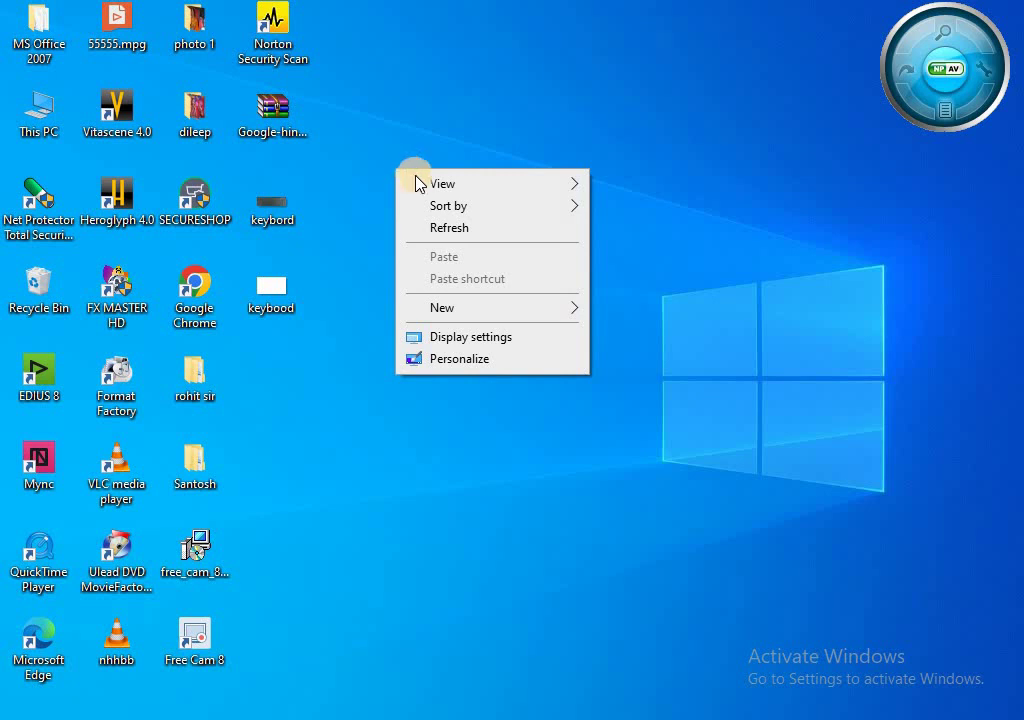
mouse_move(418, 183)
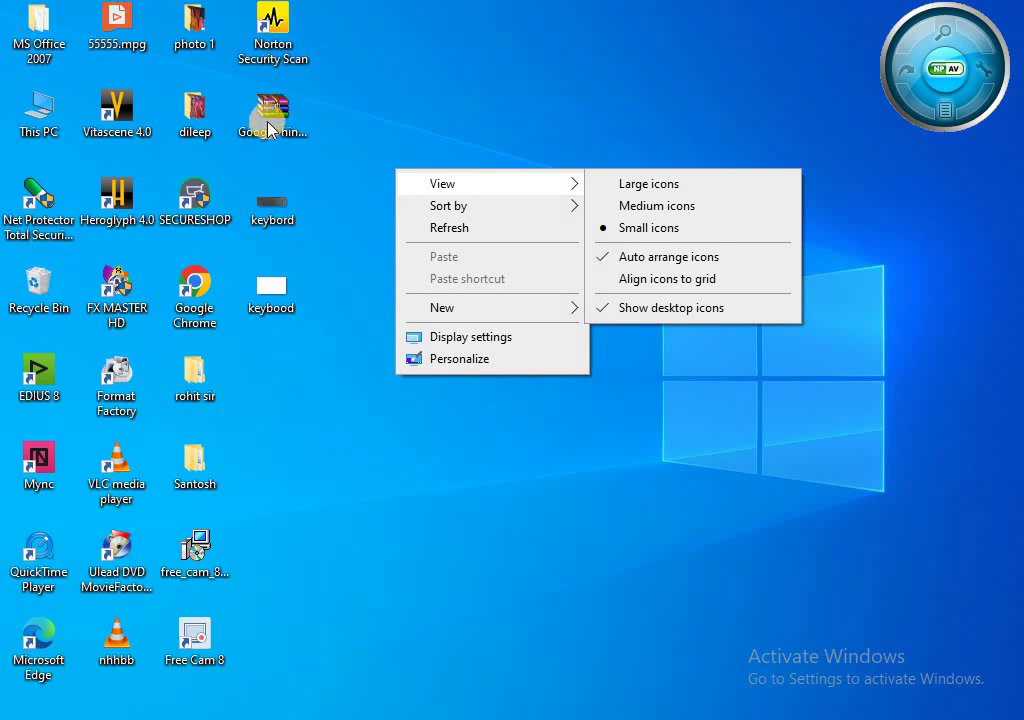
left_click(645, 185)
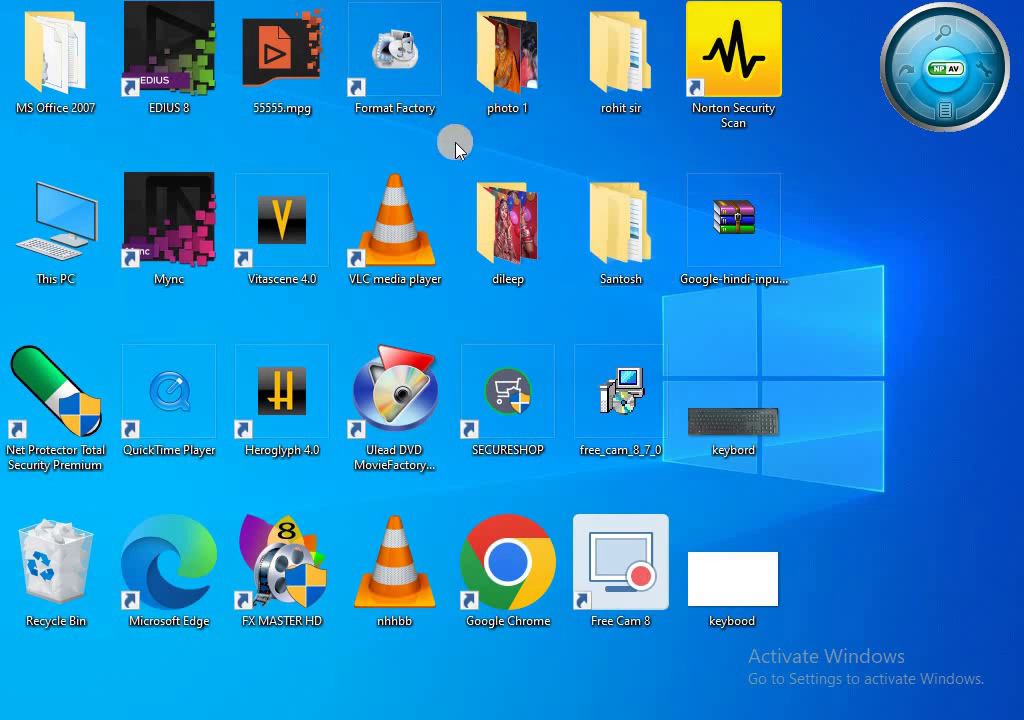
Step: Change the desktop icon size to medium icons
right_click(457, 145)
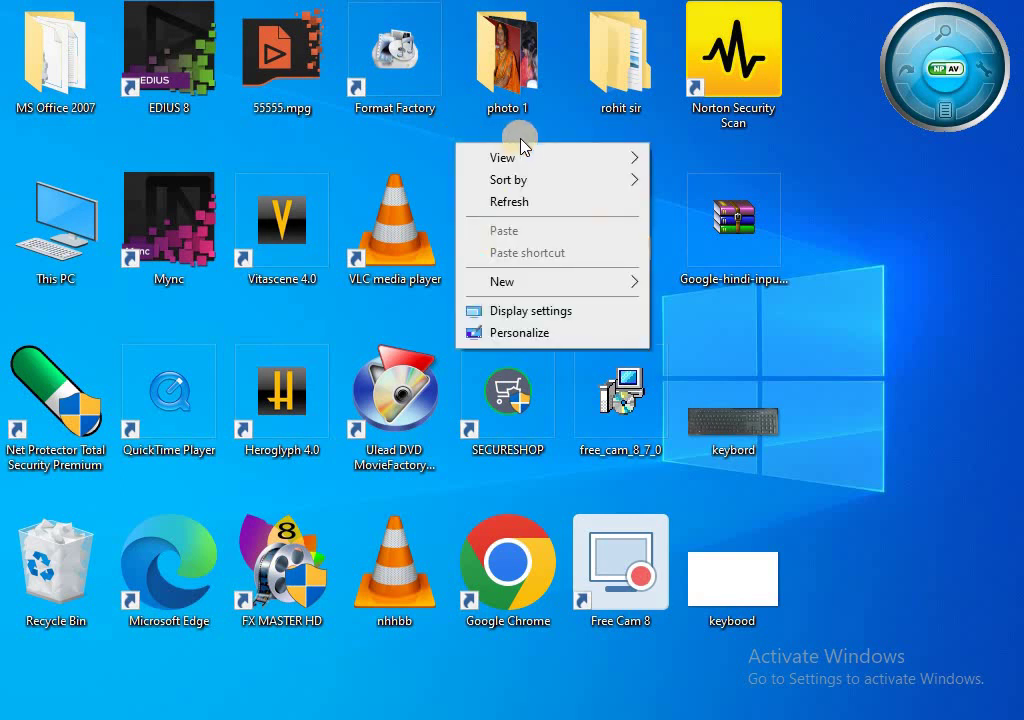
left_click(537, 162)
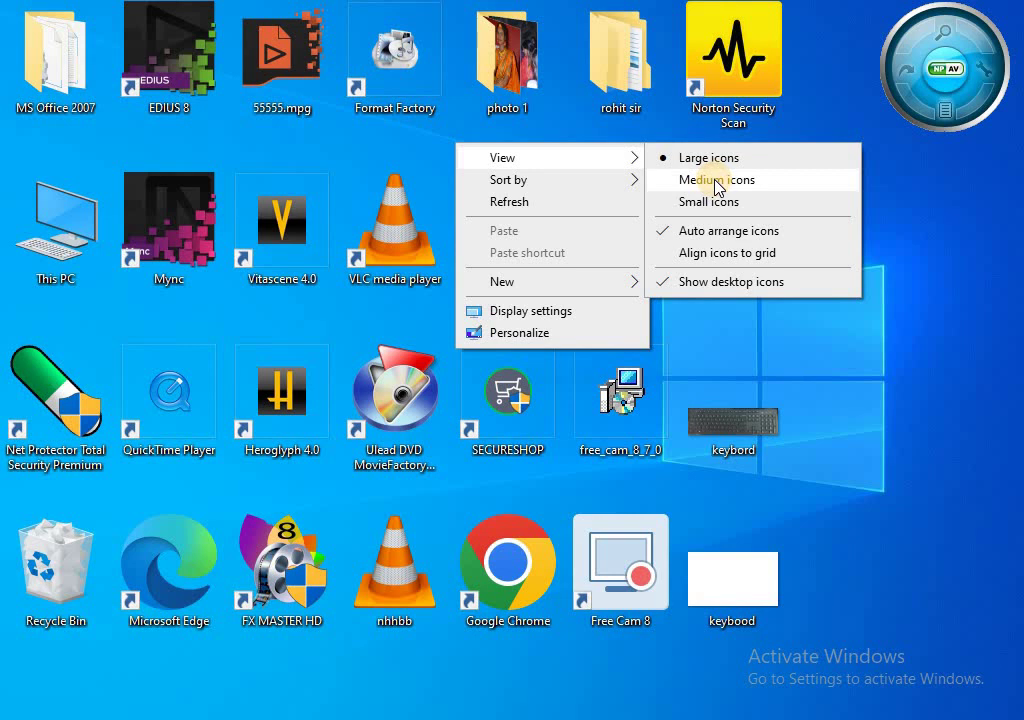
left_click(716, 182)
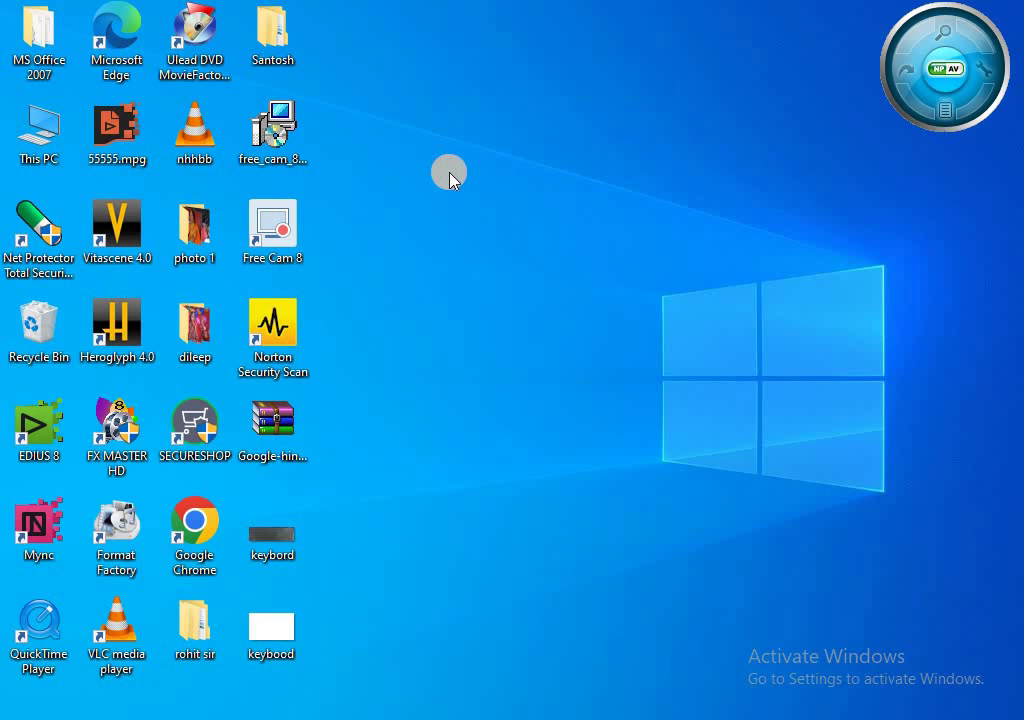
Step: Change the desktop icon size to small icons
right_click(450, 175)
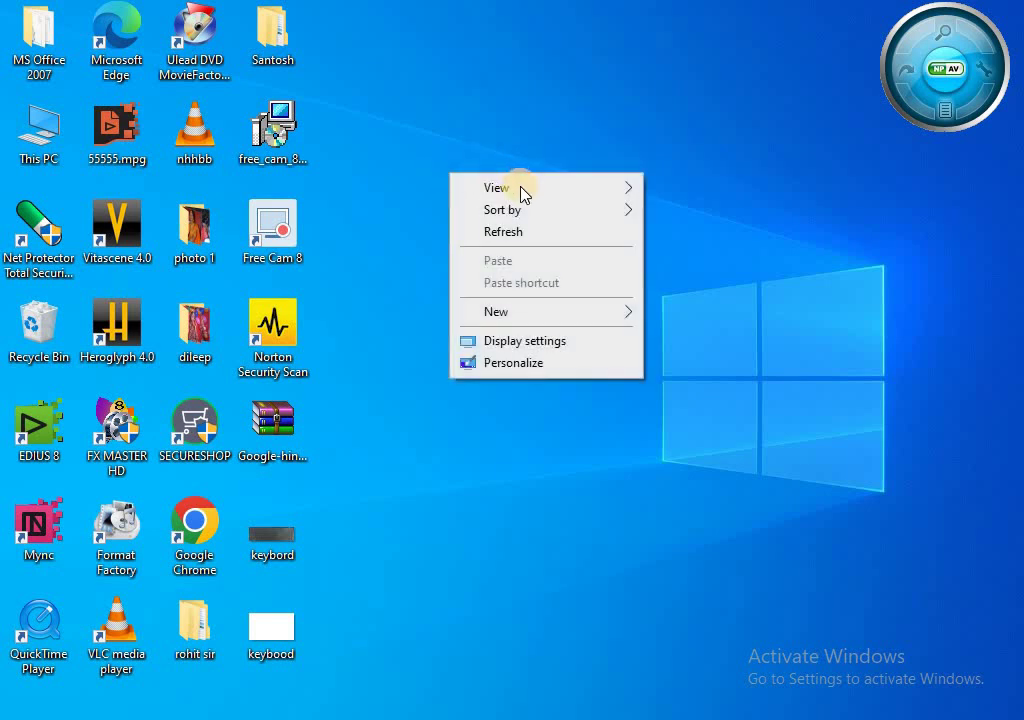
mouse_move(559, 190)
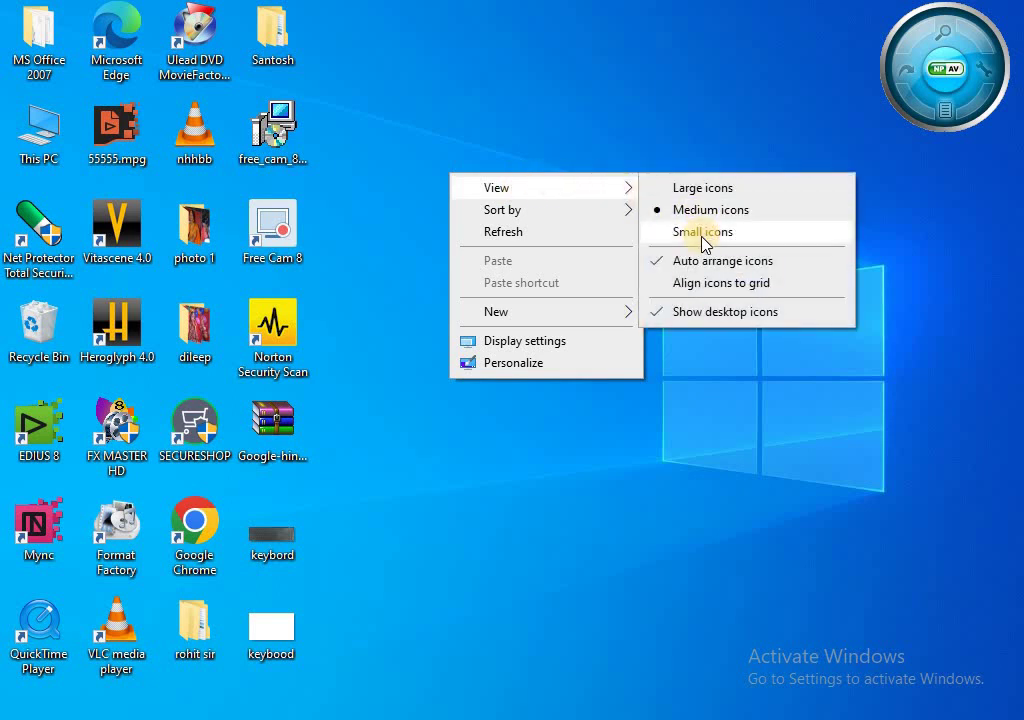
left_click(704, 238)
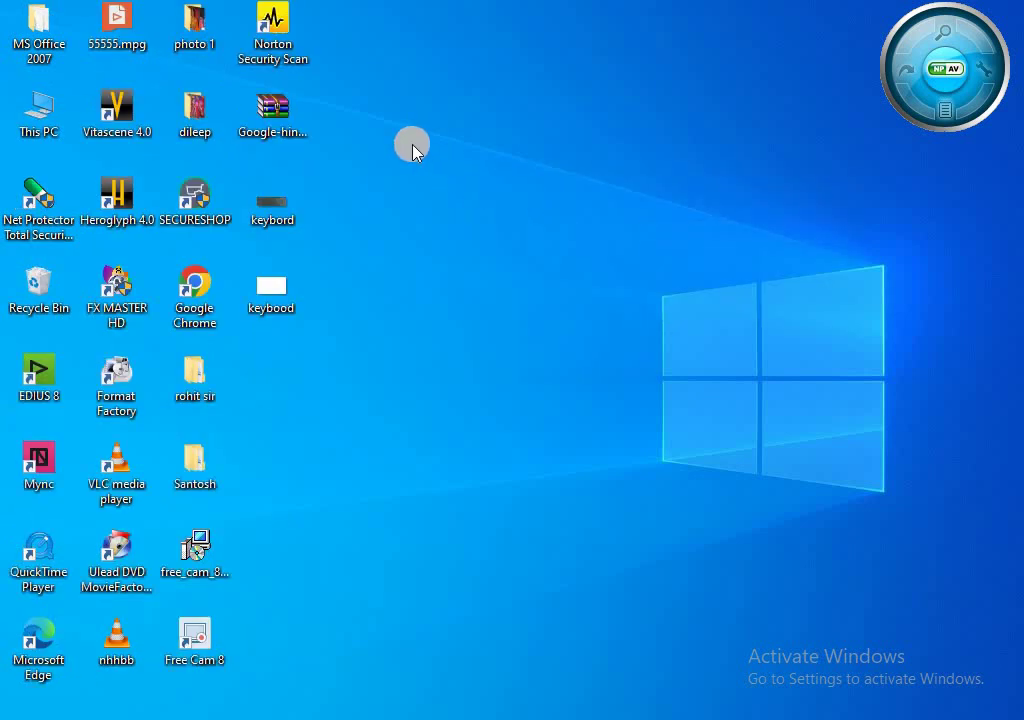
Step: Turn off automatic arrangement of the desktop icons so they can be placed freely
right_click(413, 146)
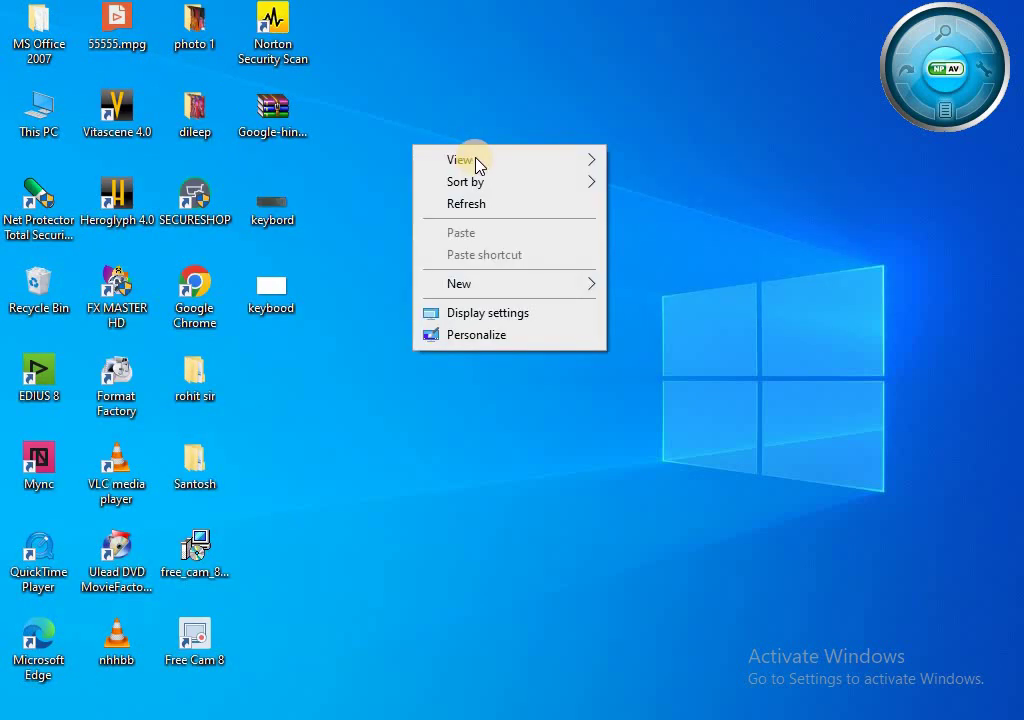
mouse_move(475, 162)
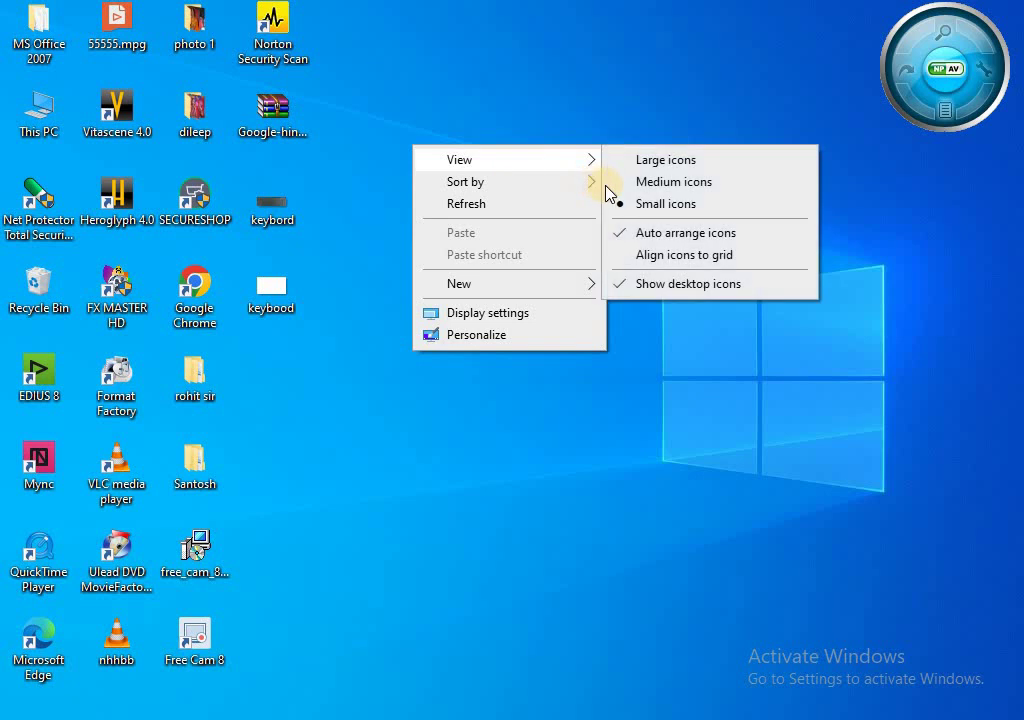
left_click(626, 240)
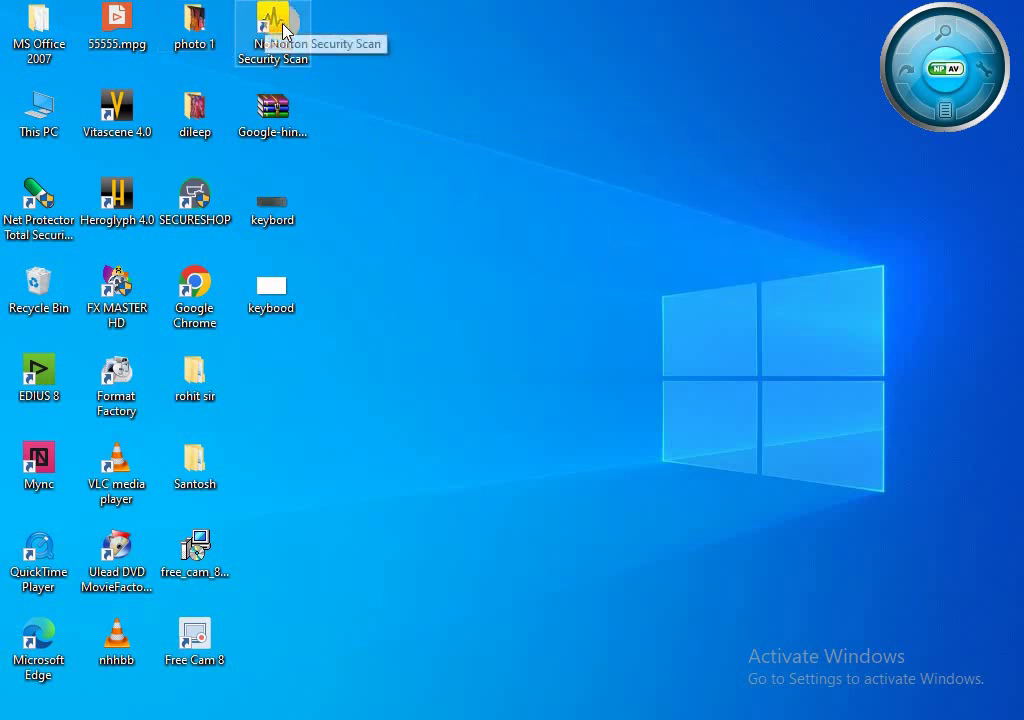
Step: Scatter the Norton Security Scan, Google-hindi-input-setup, keybord, keybood and Google Chrome icons across empty desktop space, and place SECURESHOP in Chrome's former spot
left_click_drag(284, 30, 568, 80)
left_click_drag(272, 110, 472, 205)
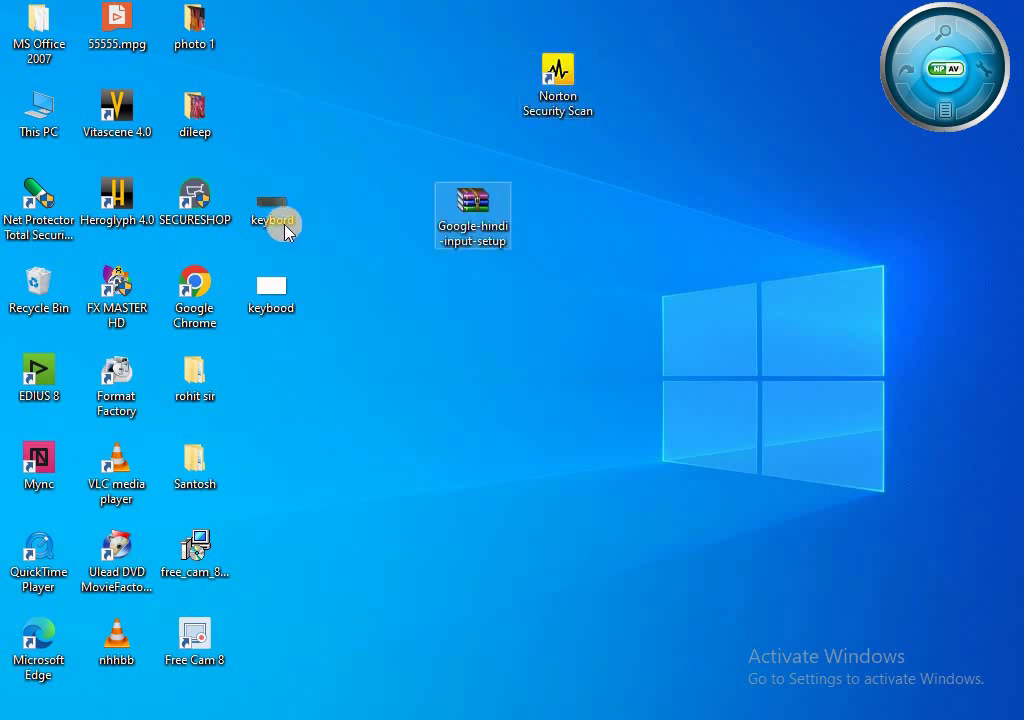
left_click_drag(272, 205, 460, 330)
left_click(272, 295)
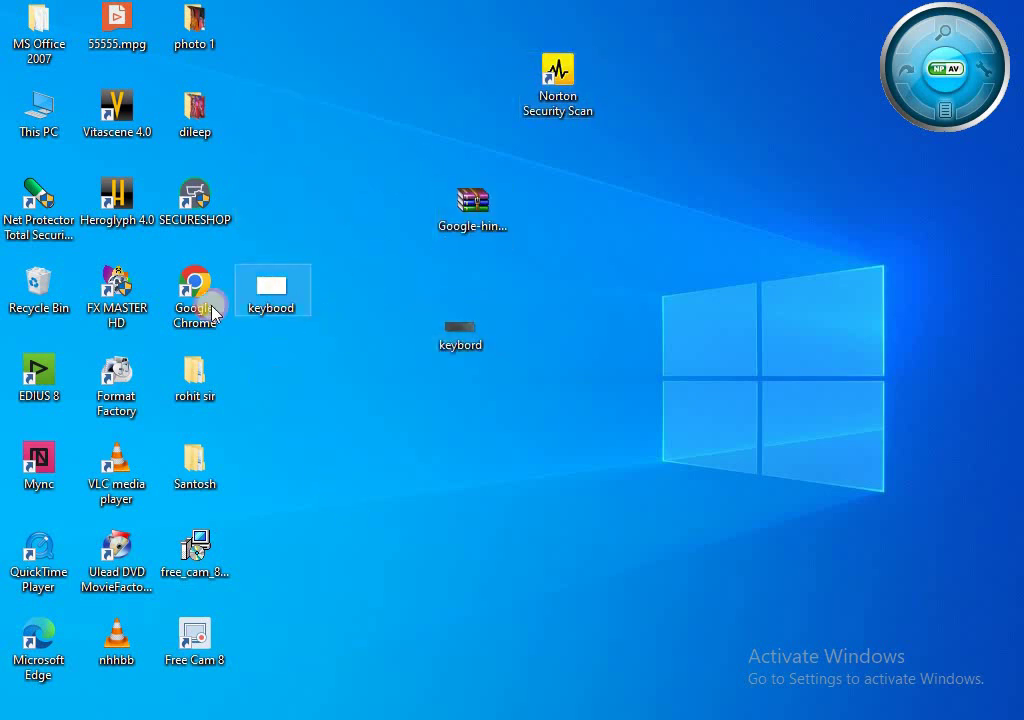
left_click_drag(272, 295, 350, 495)
left_click_drag(195, 205, 350, 280)
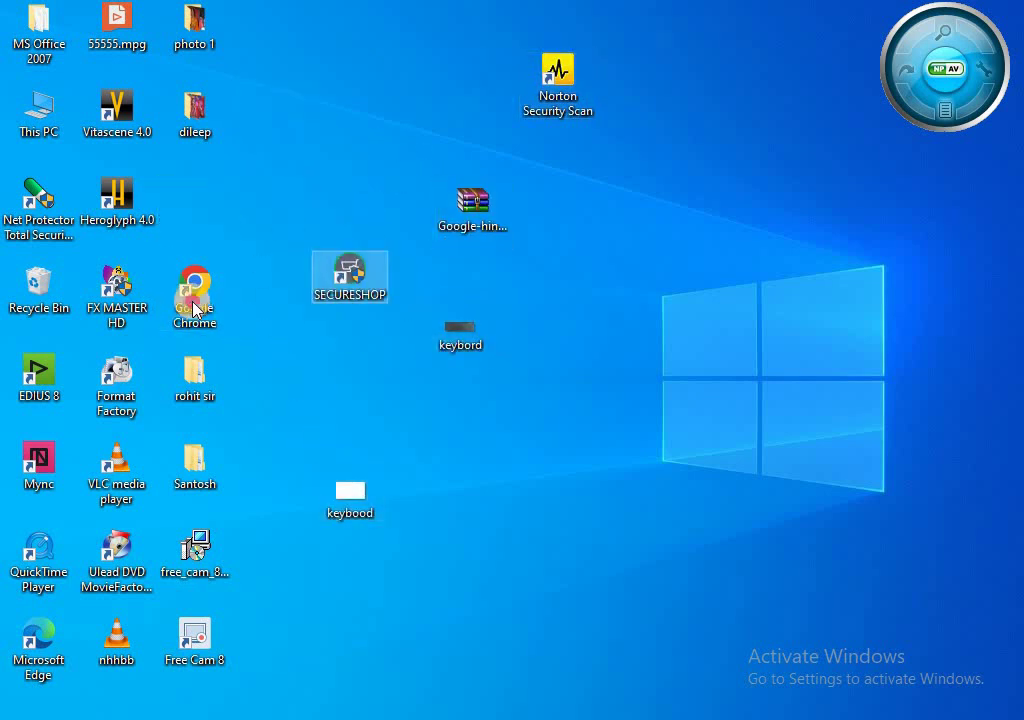
left_click_drag(162, 328, 322, 210)
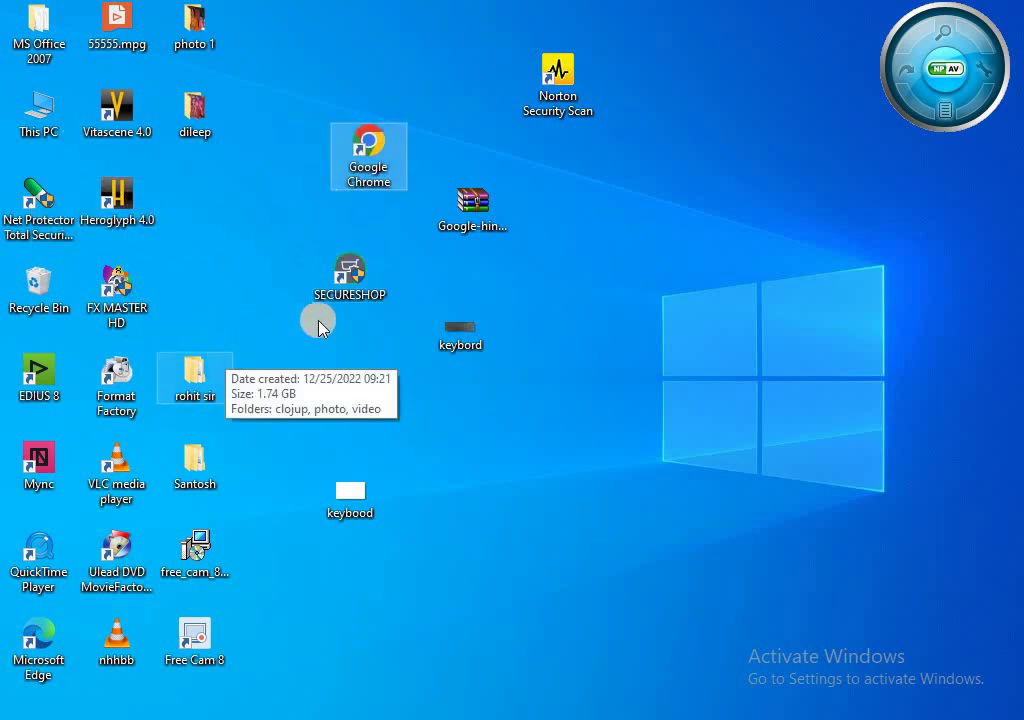
left_click_drag(350, 282, 200, 285)
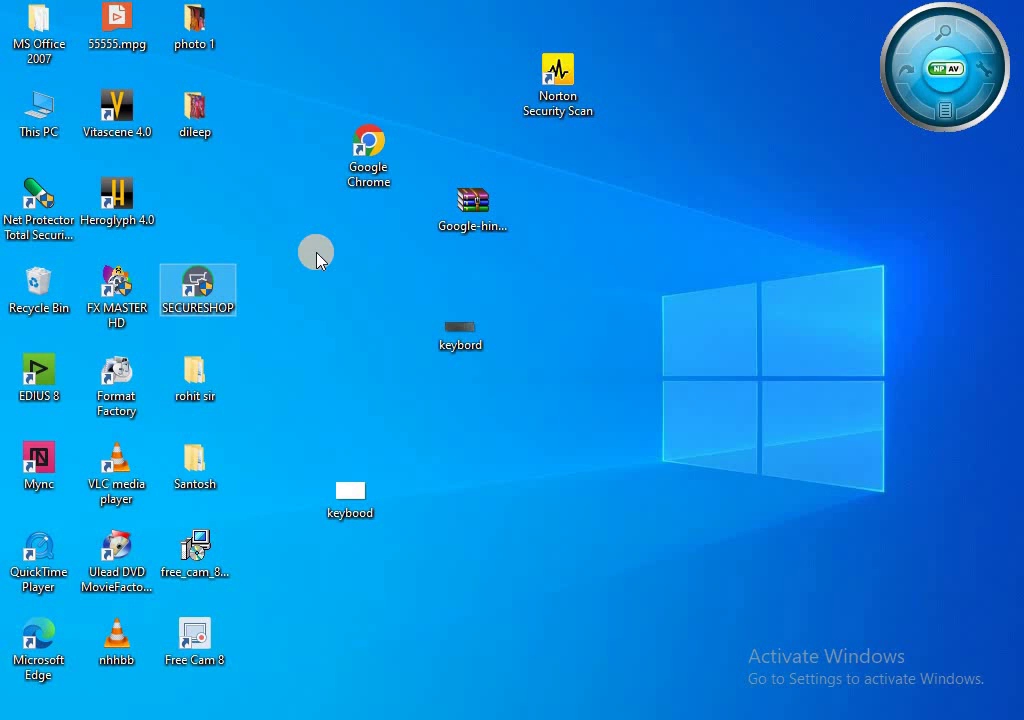
Step: Turn on auto arrange to put the scattered desktop icons back into ordered columns
right_click(316, 256)
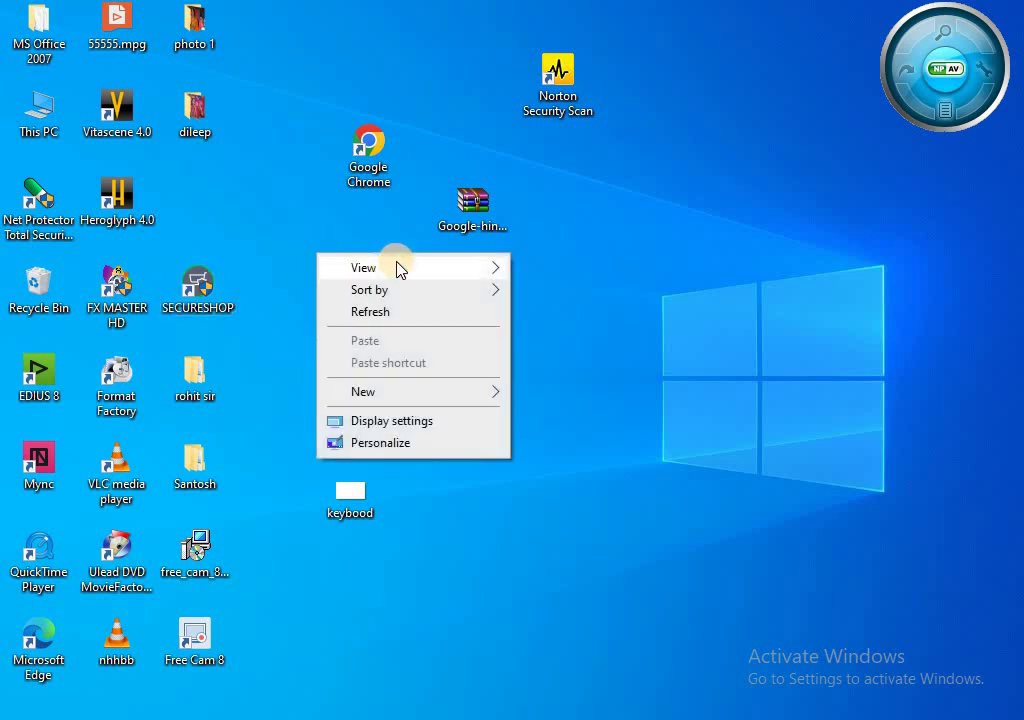
mouse_move(395, 268)
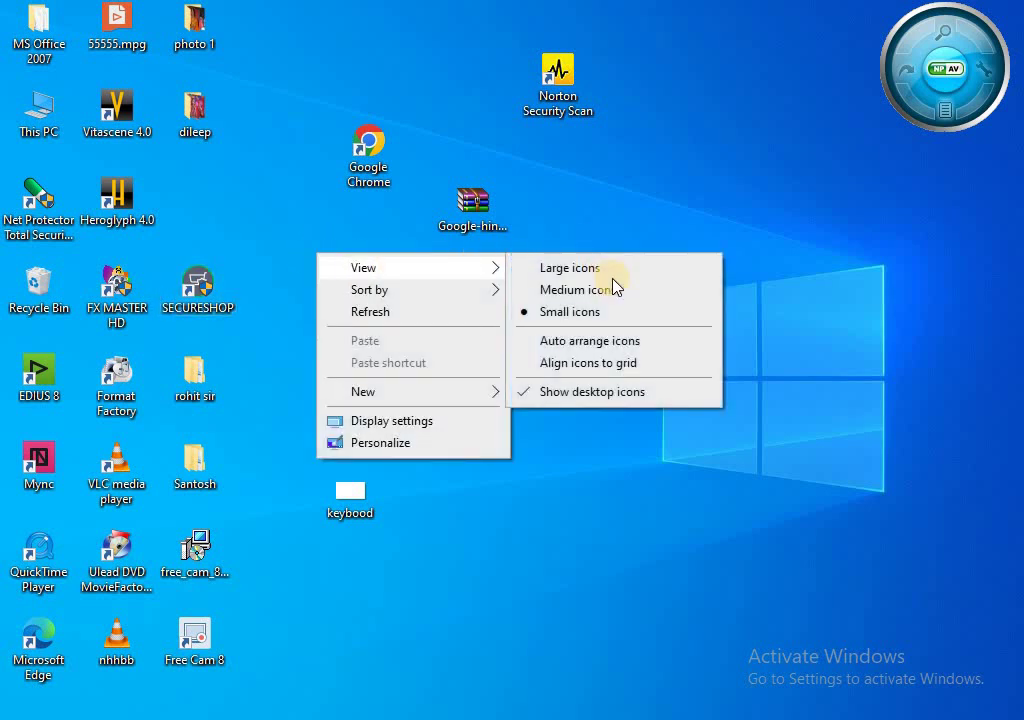
left_click(573, 342)
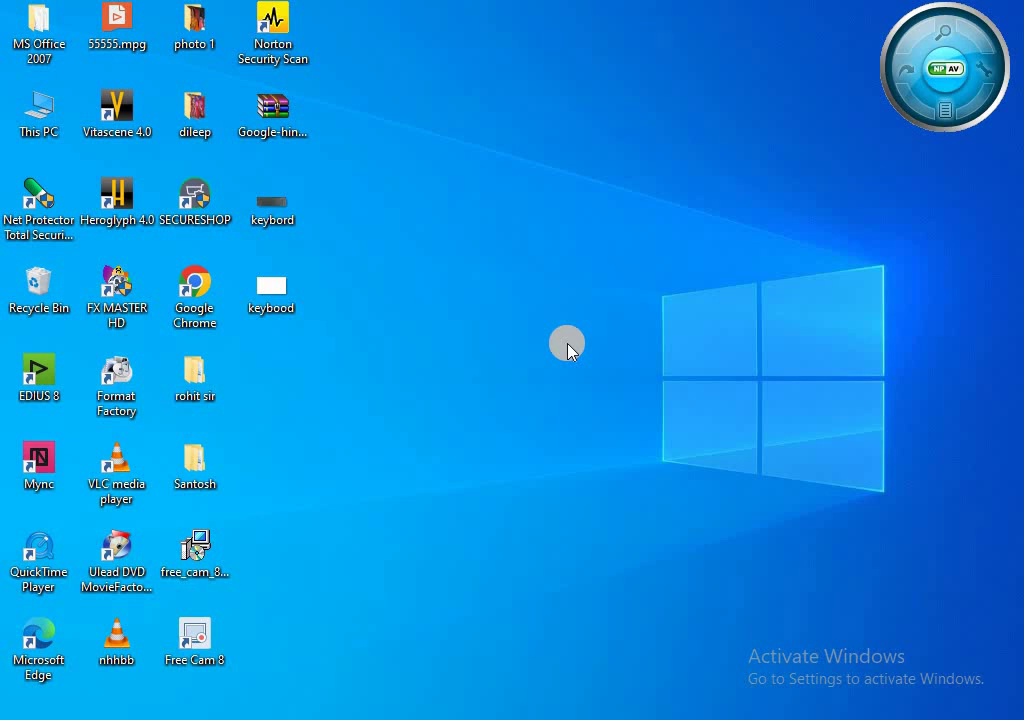
Step: Try to move the Google-hindi-input-setup and keybord icons into empty desktop space while auto arrange is on
right_click(421, 179)
mouse_move(482, 193)
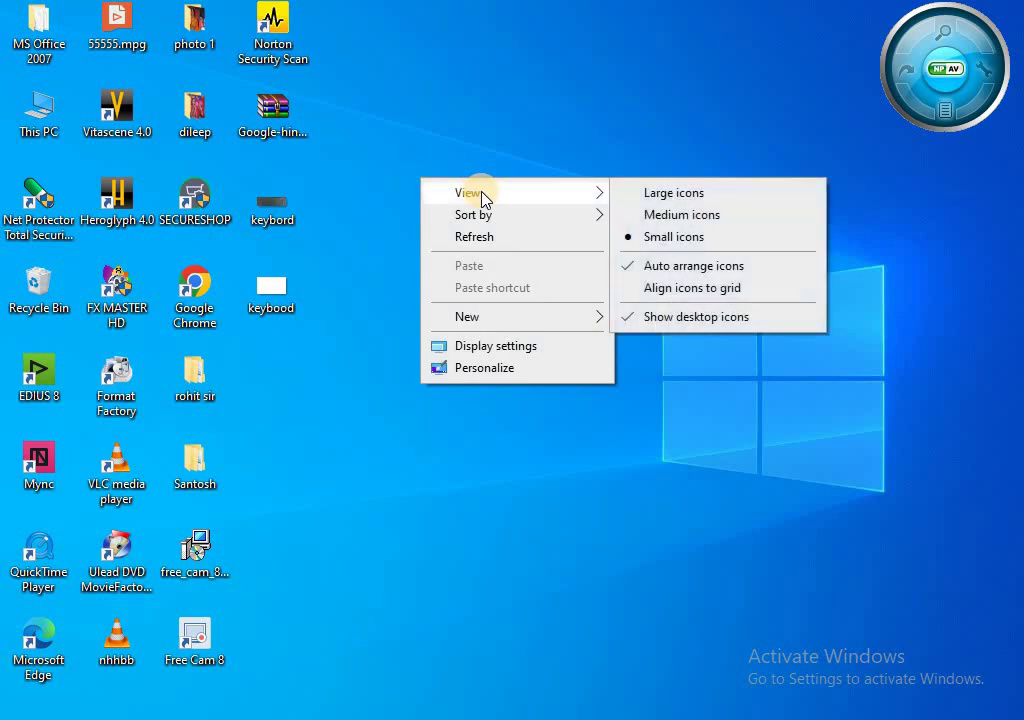
left_click(425, 133)
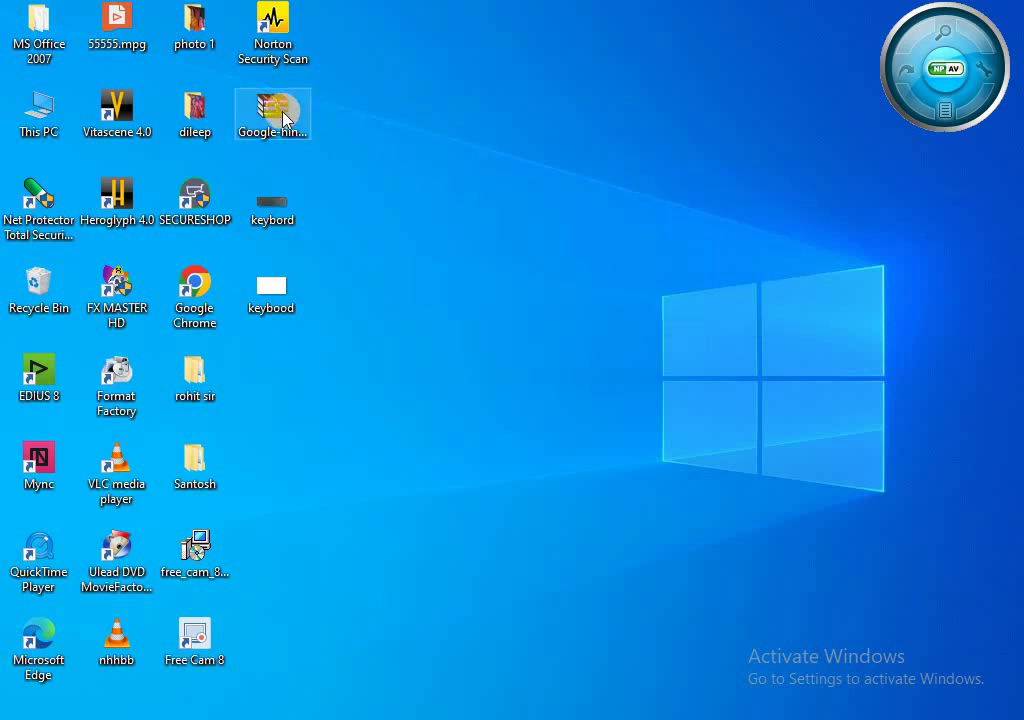
left_click_drag(284, 118, 595, 115)
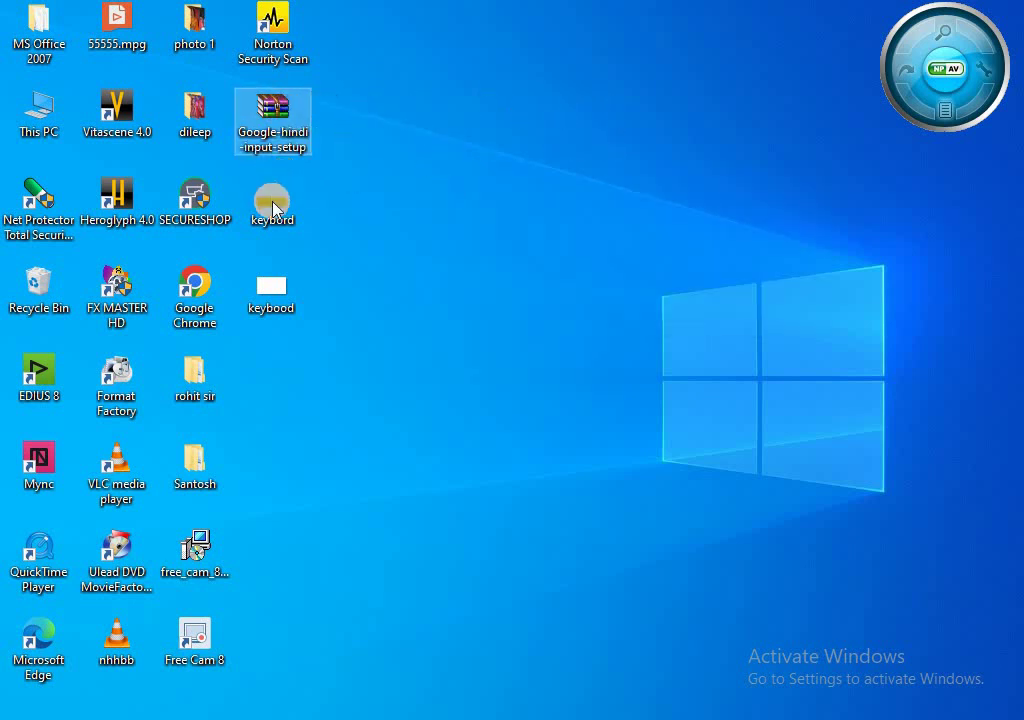
left_click_drag(273, 207, 473, 207)
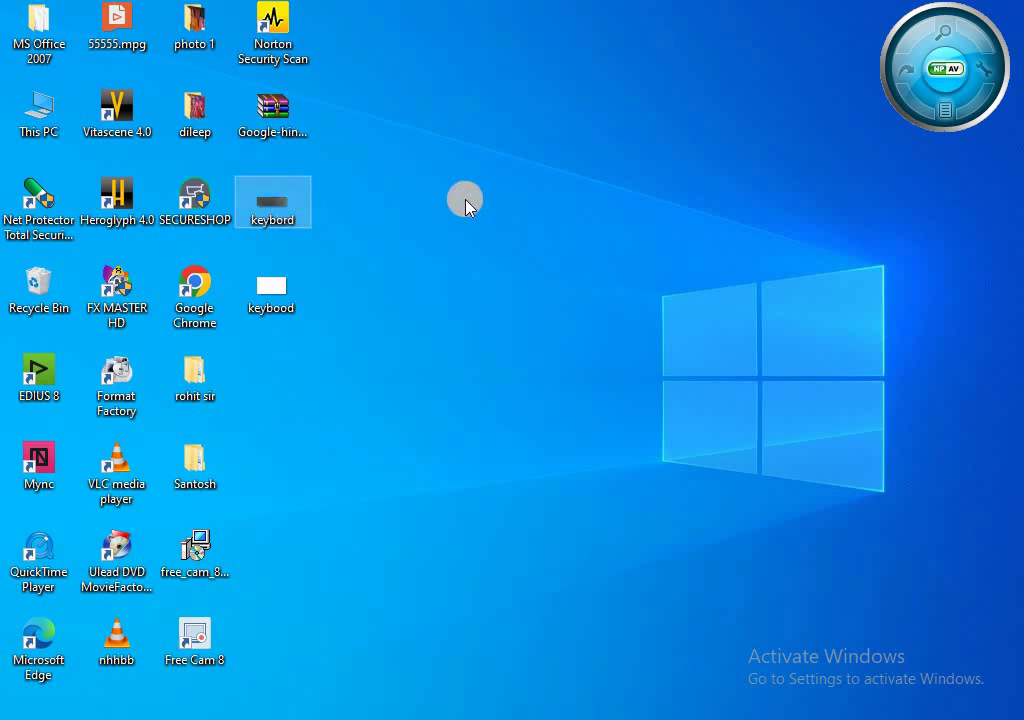
Step: Disable auto arrange for the desktop icons again
right_click(428, 154)
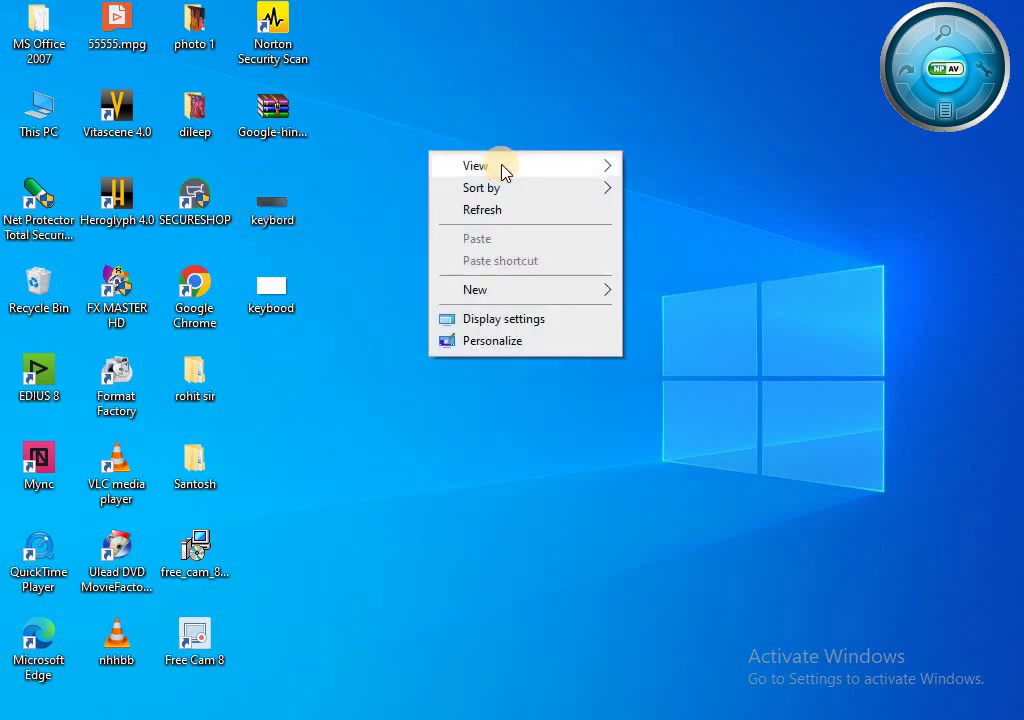
mouse_move(503, 168)
left_click(647, 244)
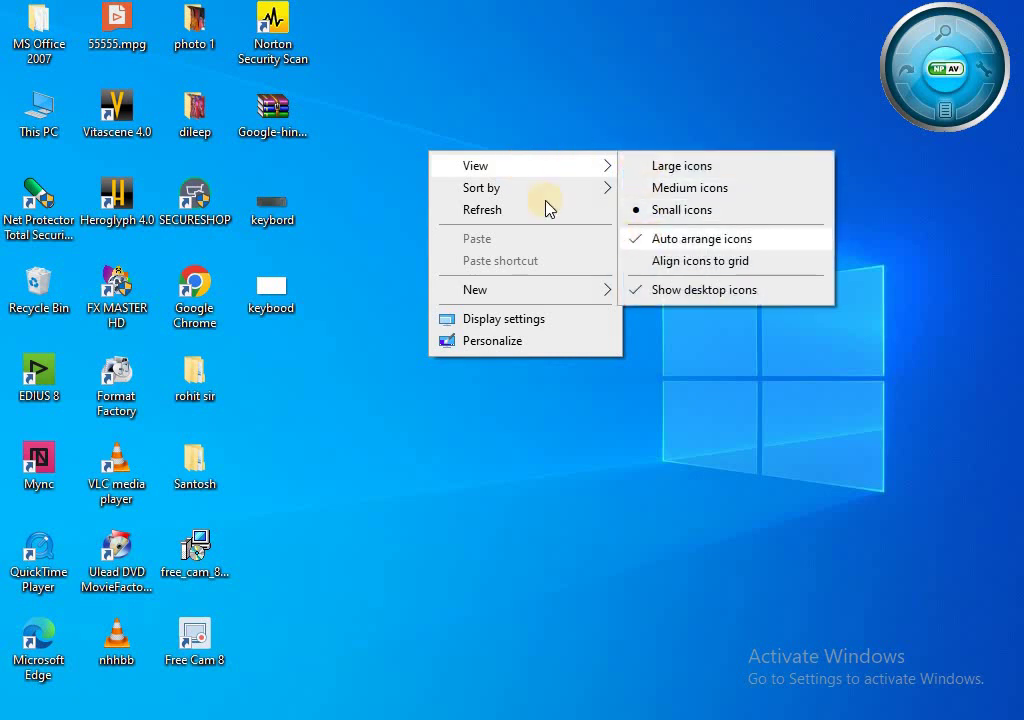
Step: Move the Norton Security Scan, Google-hindi-input-setup, keybord and keybood icons out of their column into empty desktop space
left_click_drag(291, 60, 589, 120)
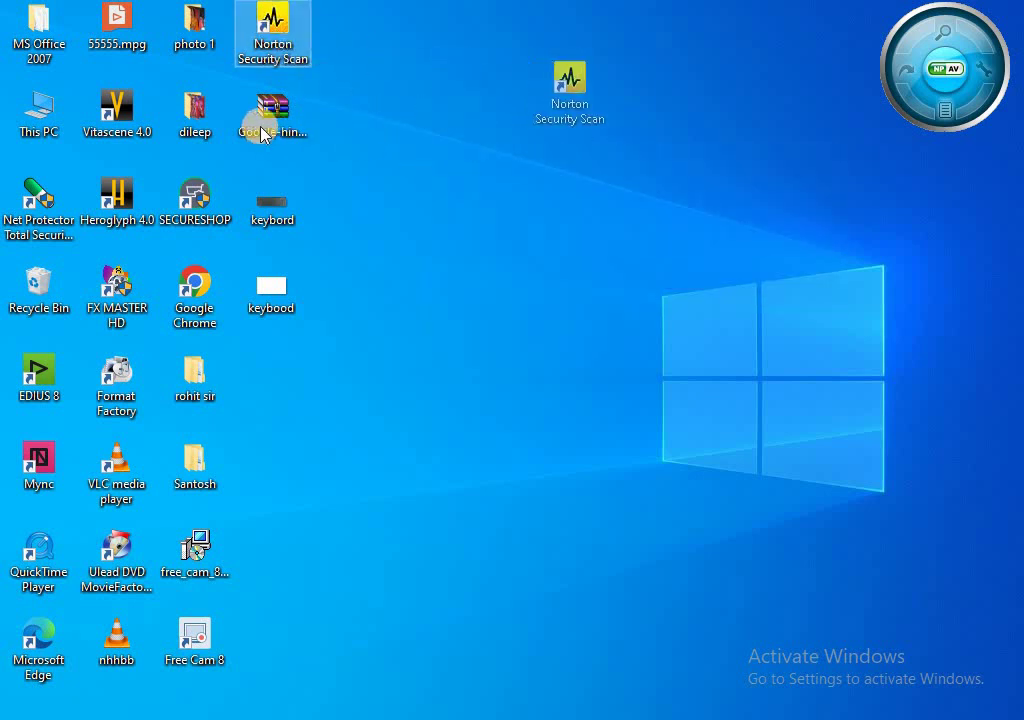
left_click_drag(272, 110, 475, 170)
left_click(272, 200)
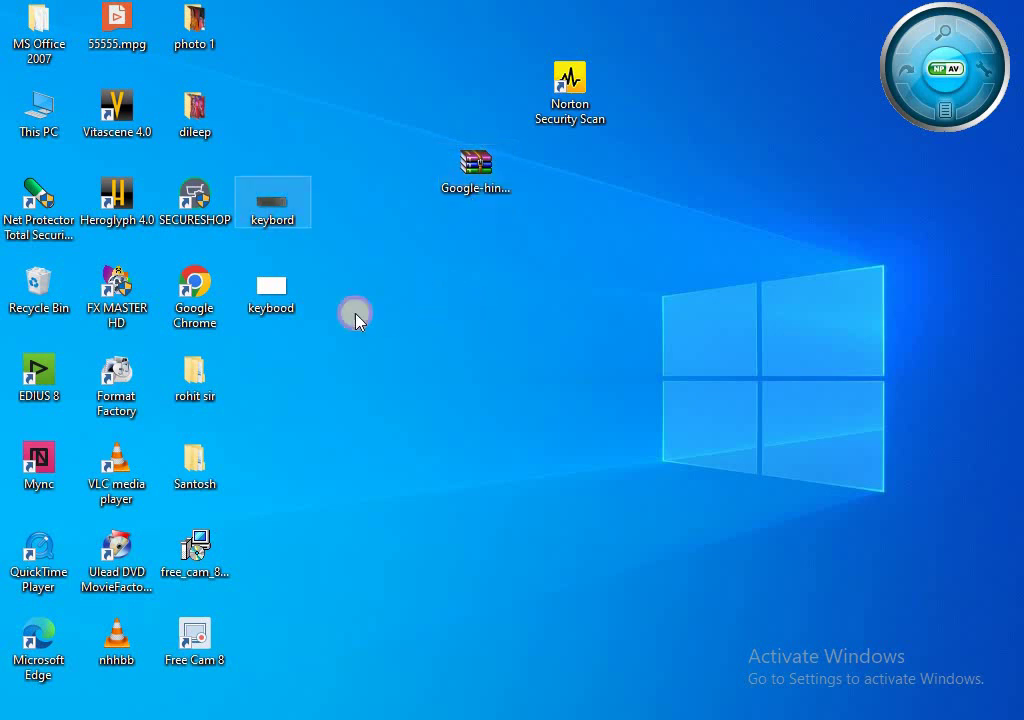
left_click_drag(285, 295, 330, 383)
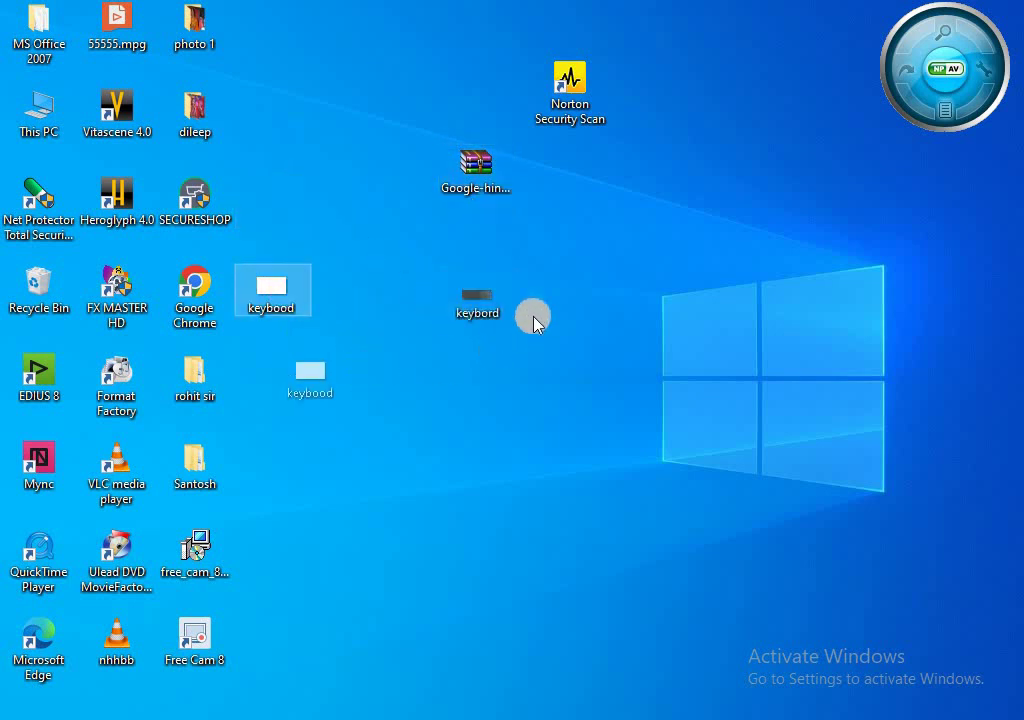
Step: Re-enable auto arrange so the four moved icons return to the desktop's icon columns
right_click(570, 210)
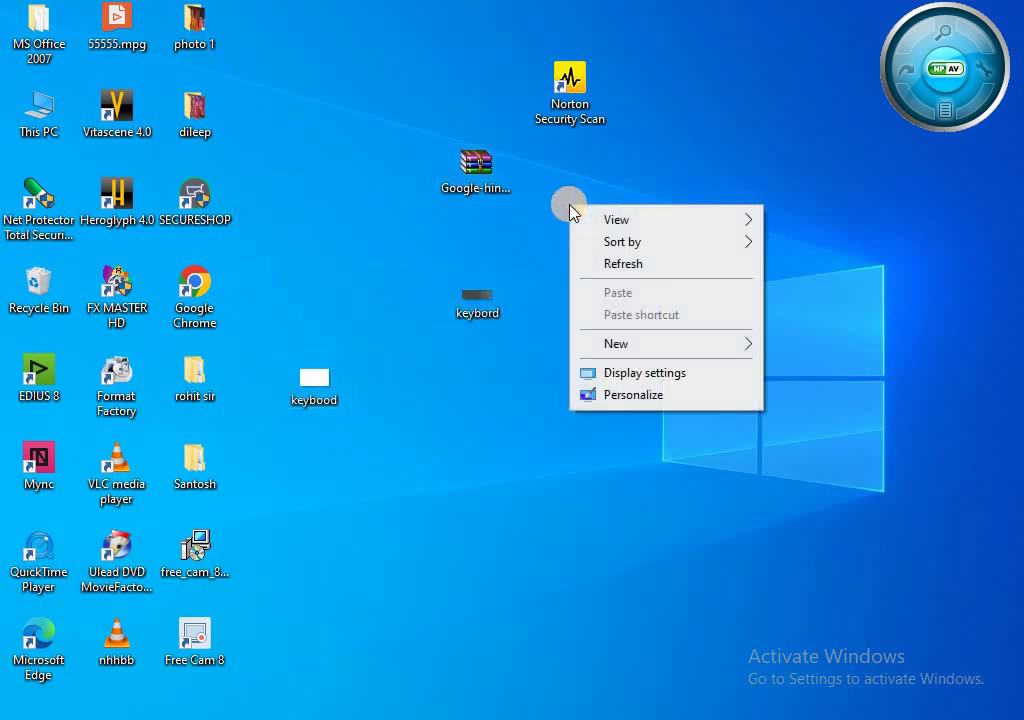
mouse_move(677, 219)
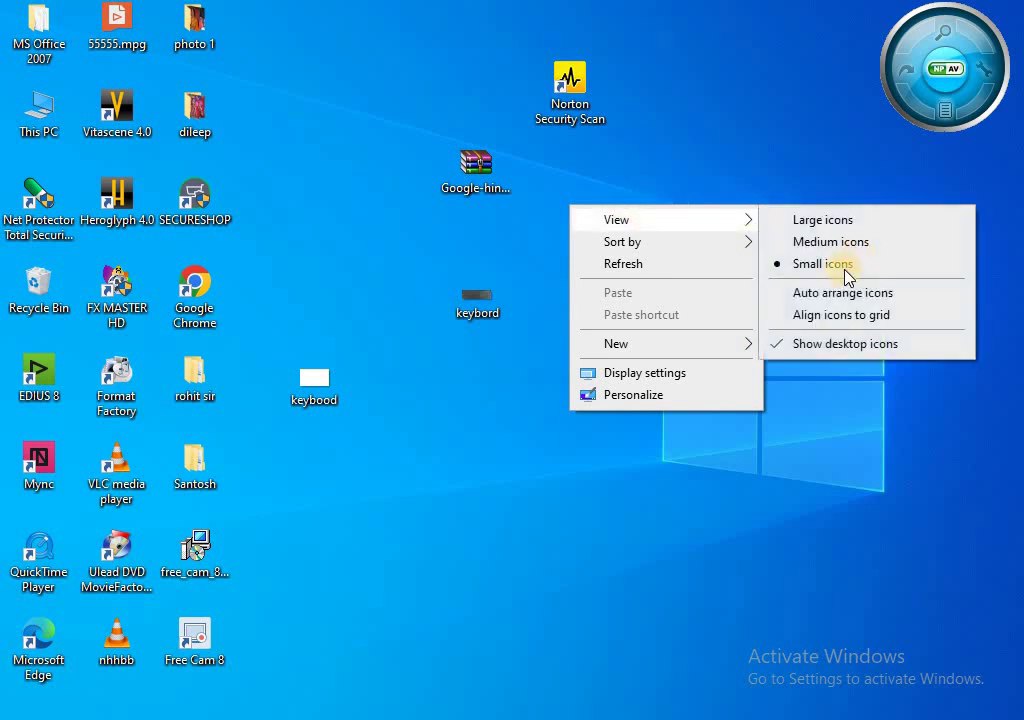
left_click(787, 298)
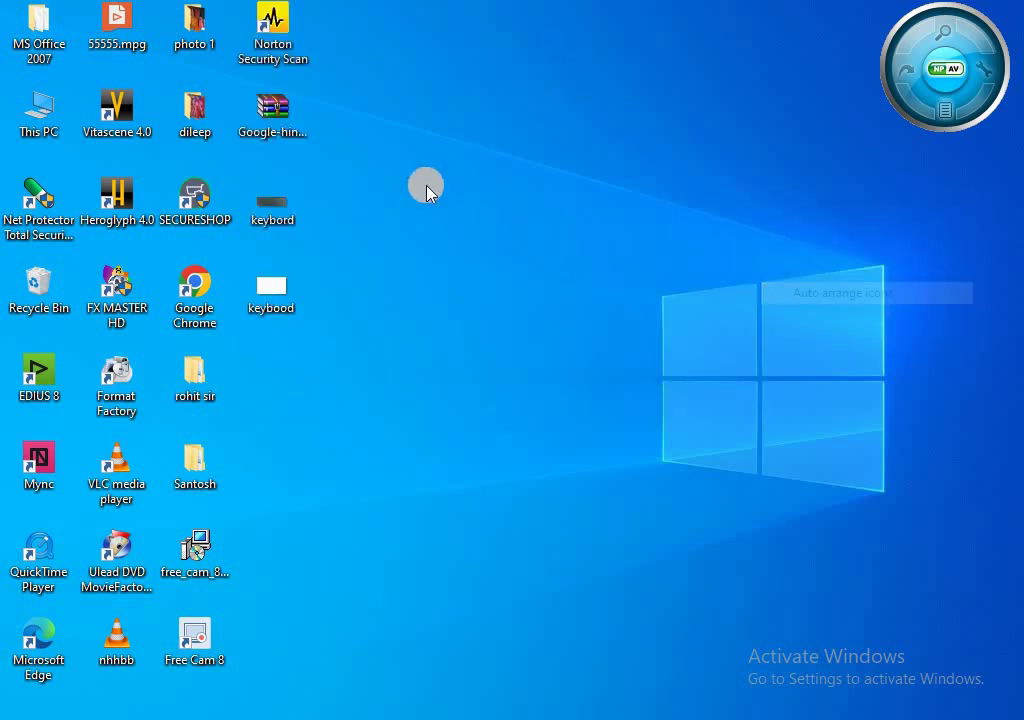
Step: Turn on aligning the desktop icons to the grid
right_click(423, 89)
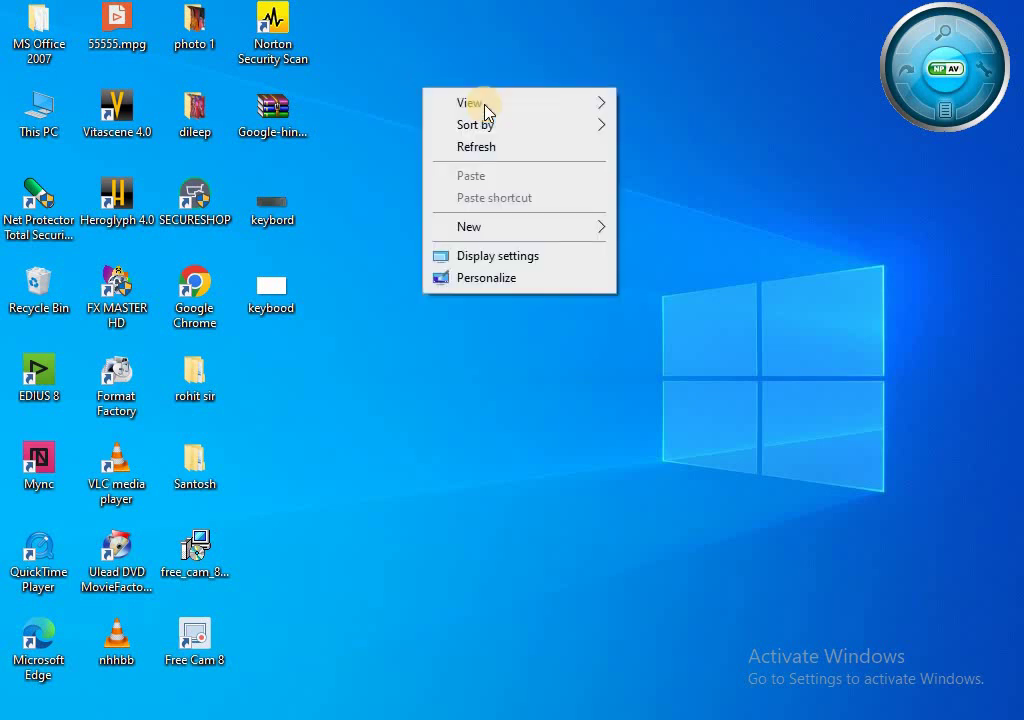
mouse_move(600, 102)
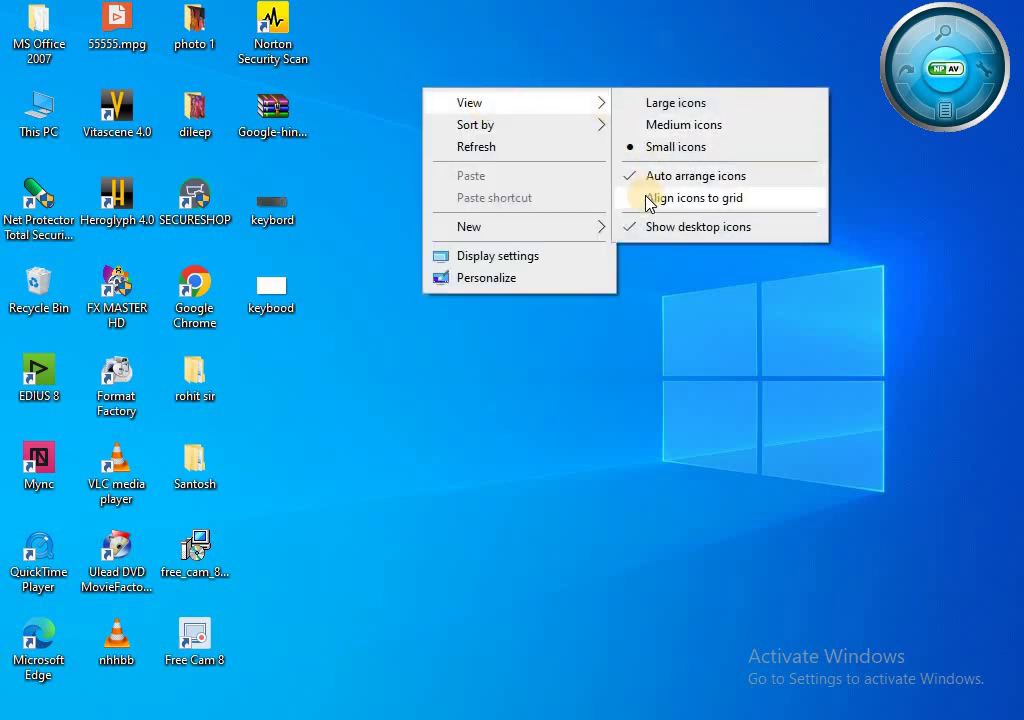
left_click(402, 160)
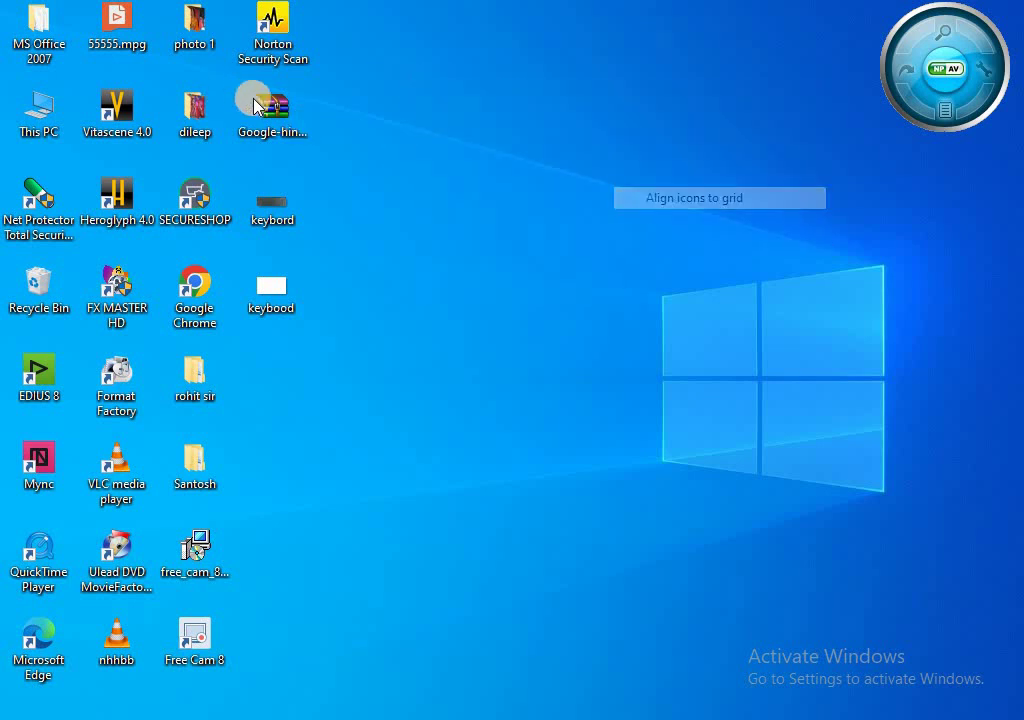
Step: Try to move the Google-hindi-input-setup icon out of its column into empty desktop space
left_click_drag(296, 118, 393, 128)
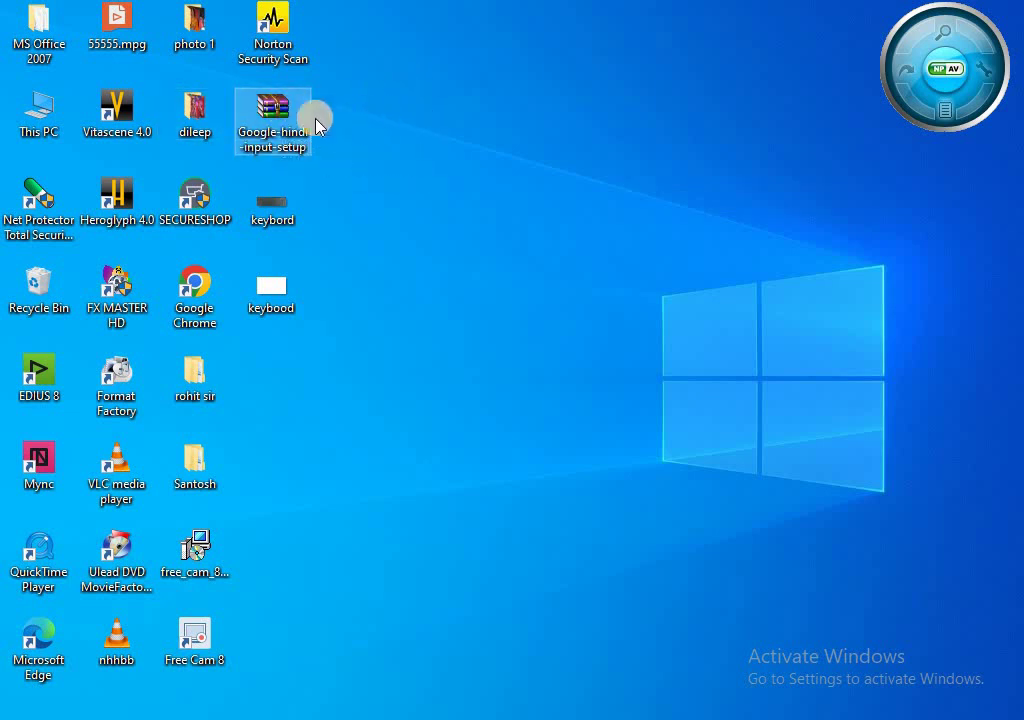
left_click_drag(288, 118, 441, 110)
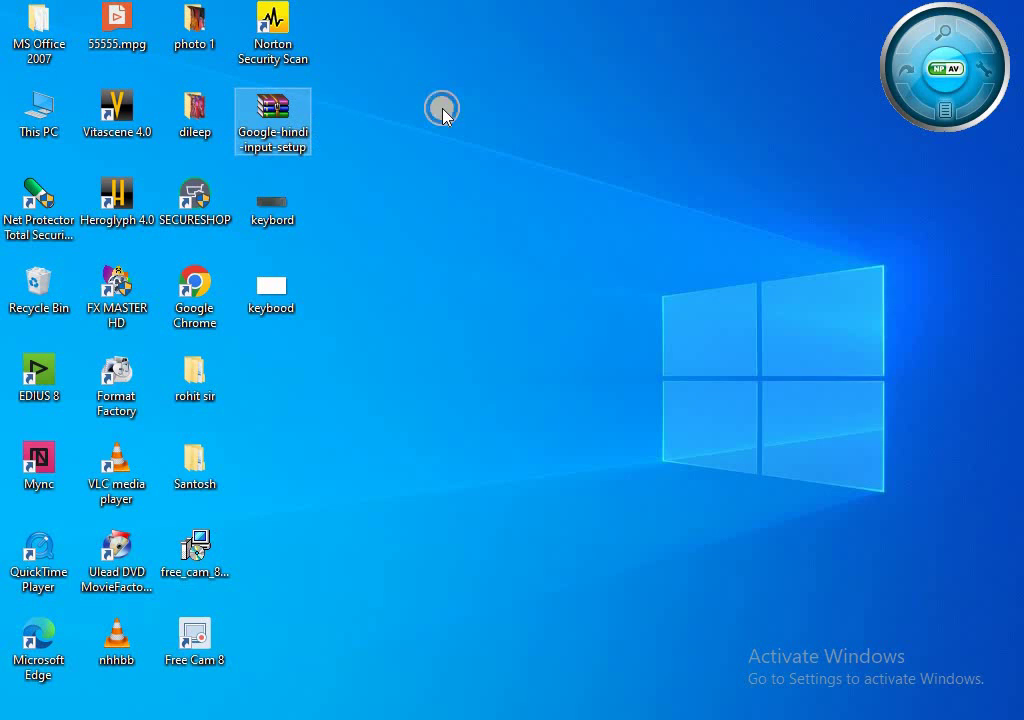
Step: Turn off auto arrange for the desktop icons while keeping them aligned to the grid
right_click(443, 110)
mouse_move(625, 125)
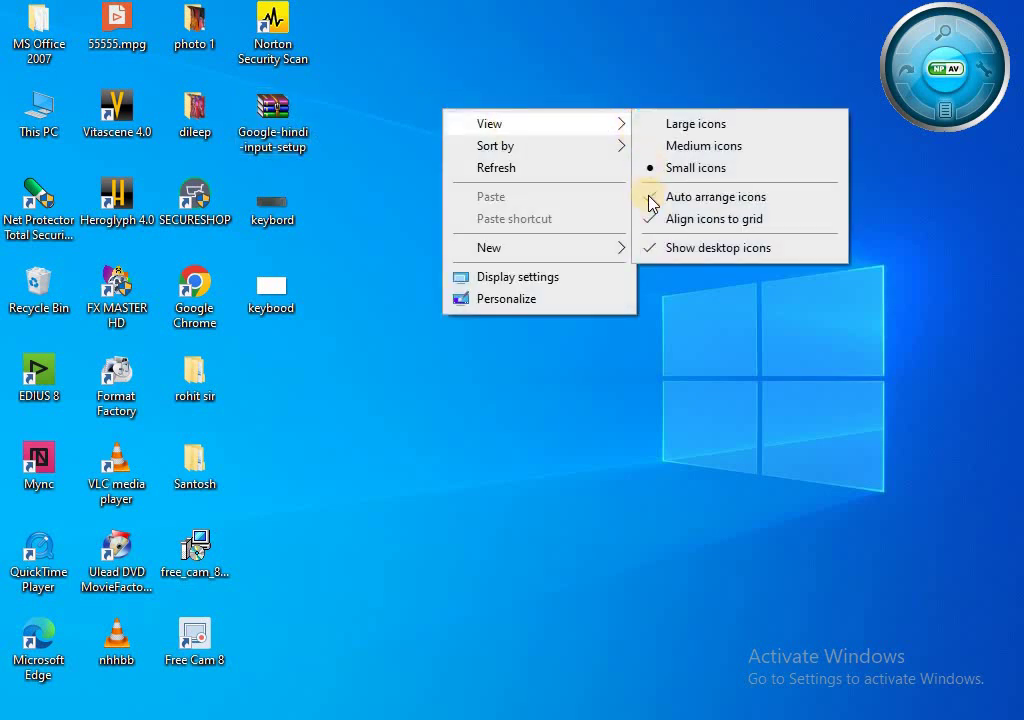
left_click(442, 117)
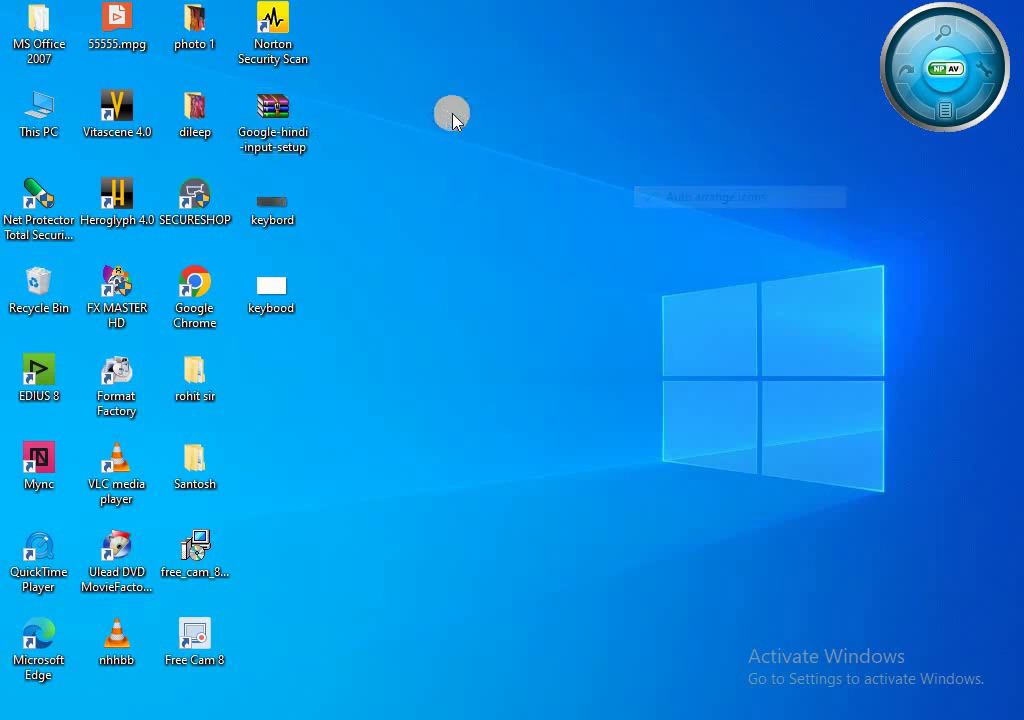
Step: Check the desktop view options and move the Norton Security Scan icon to the grid spot beside Google-hindi-input-setup
right_click(438, 112)
mouse_move(487, 126)
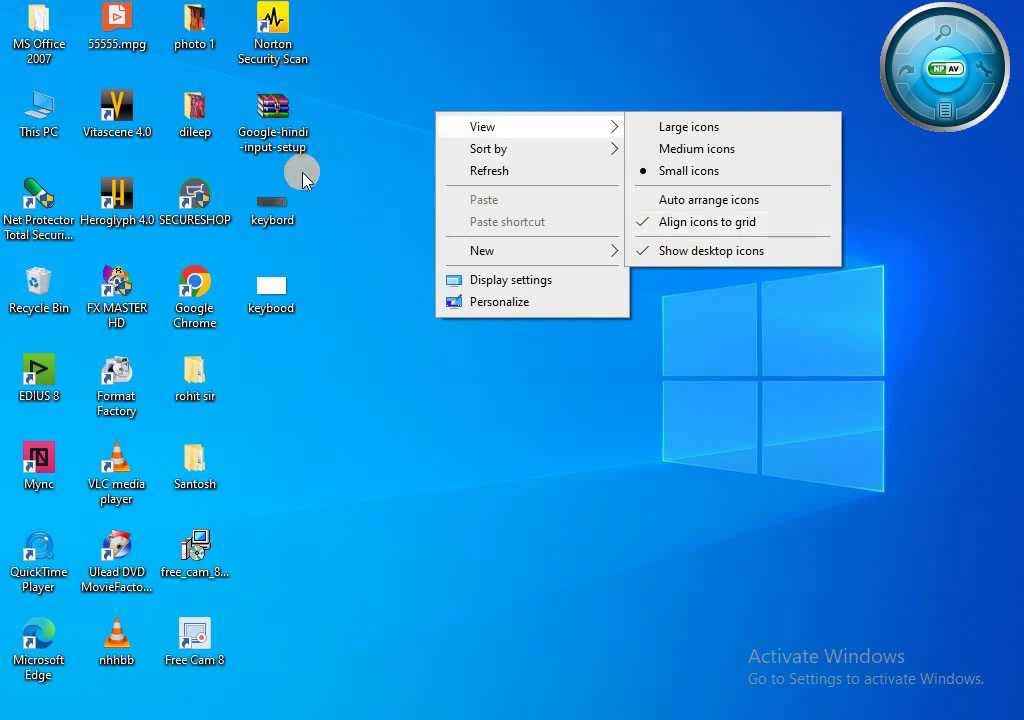
left_click(371, 167)
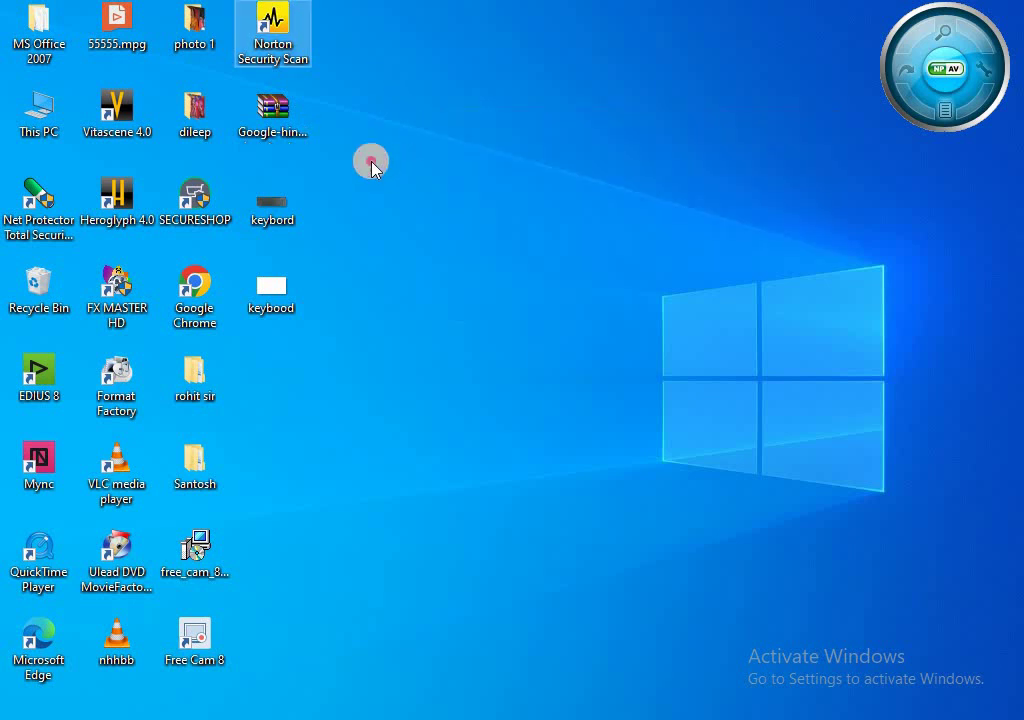
left_click_drag(371, 167, 351, 160)
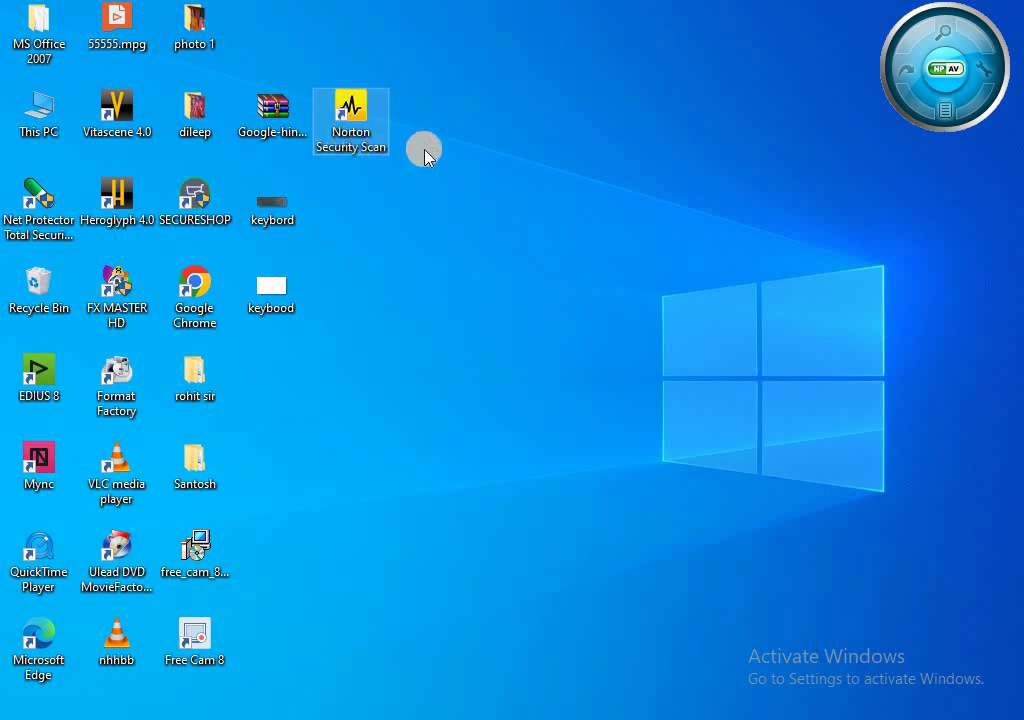
Step: Turn off aligning the desktop icons to the grid
right_click(426, 124)
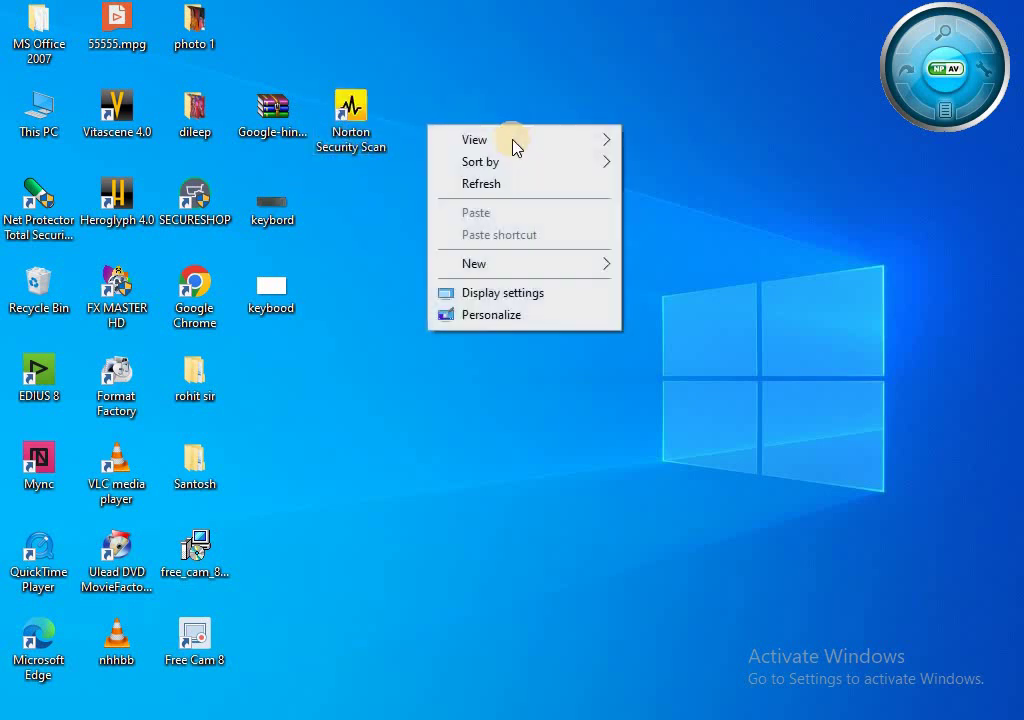
mouse_move(514, 147)
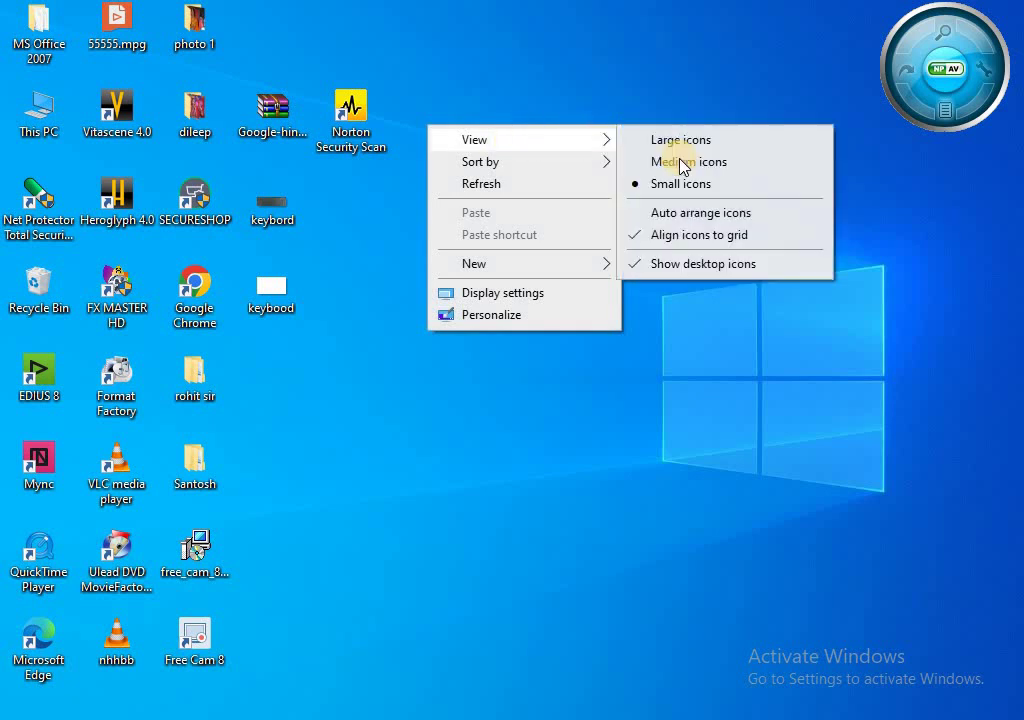
left_click(641, 236)
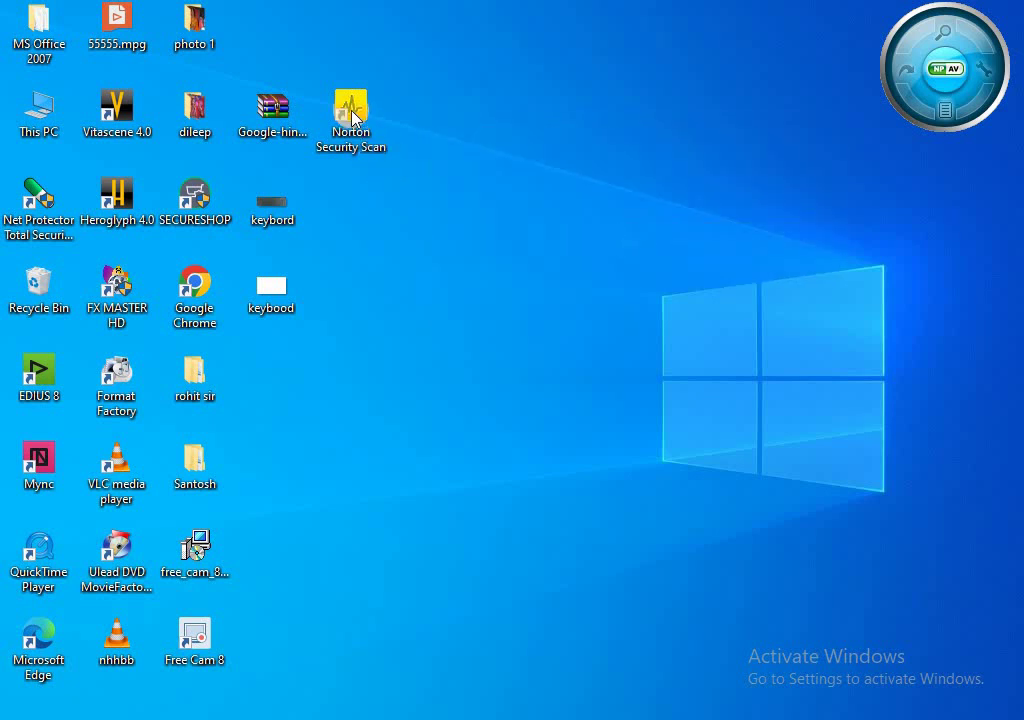
Step: Scatter the Norton Security Scan, keybord, keybood, Google Chrome and SECURESHOP icons and the folder above SECURESHOP into loose off-grid positions
left_click_drag(352, 118, 283, 168)
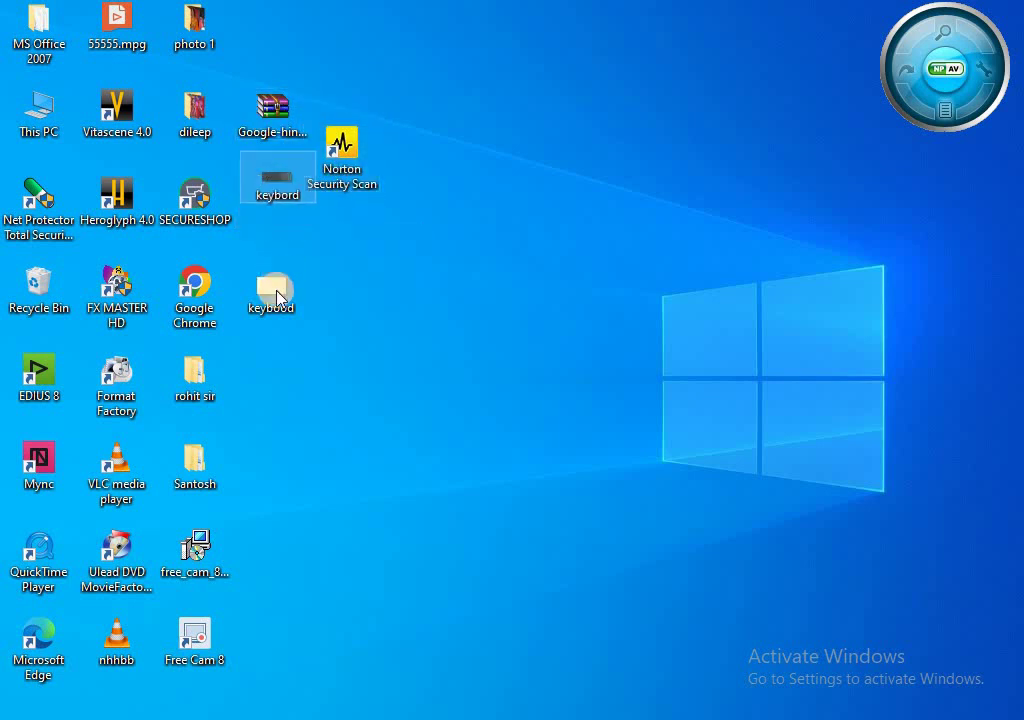
left_click_drag(279, 297, 322, 228)
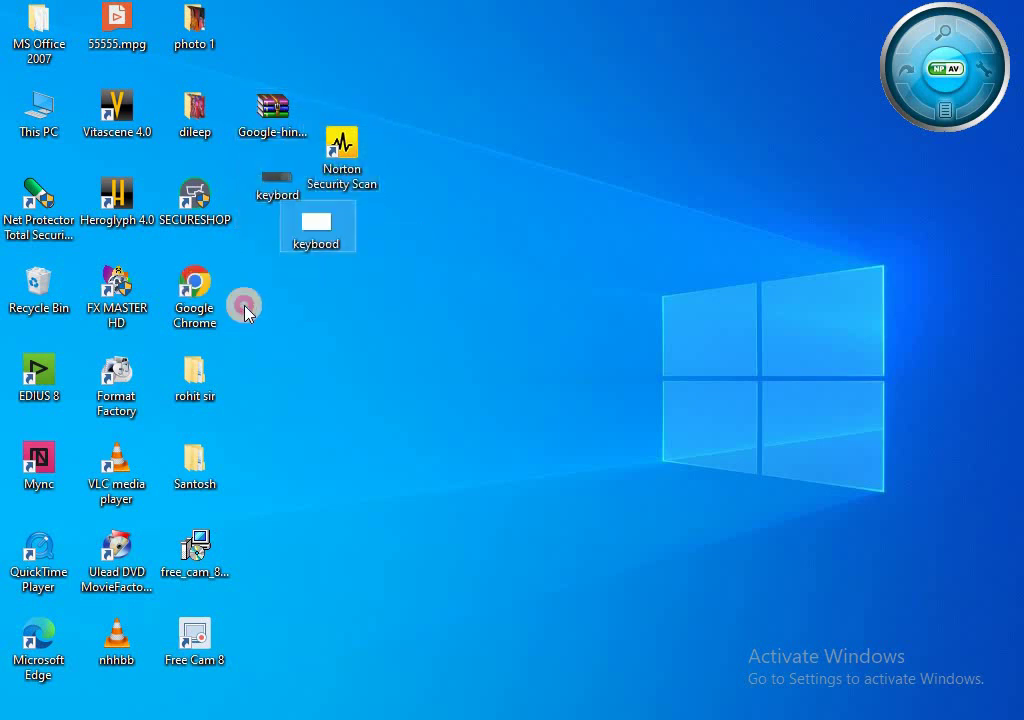
left_click_drag(246, 312, 414, 212)
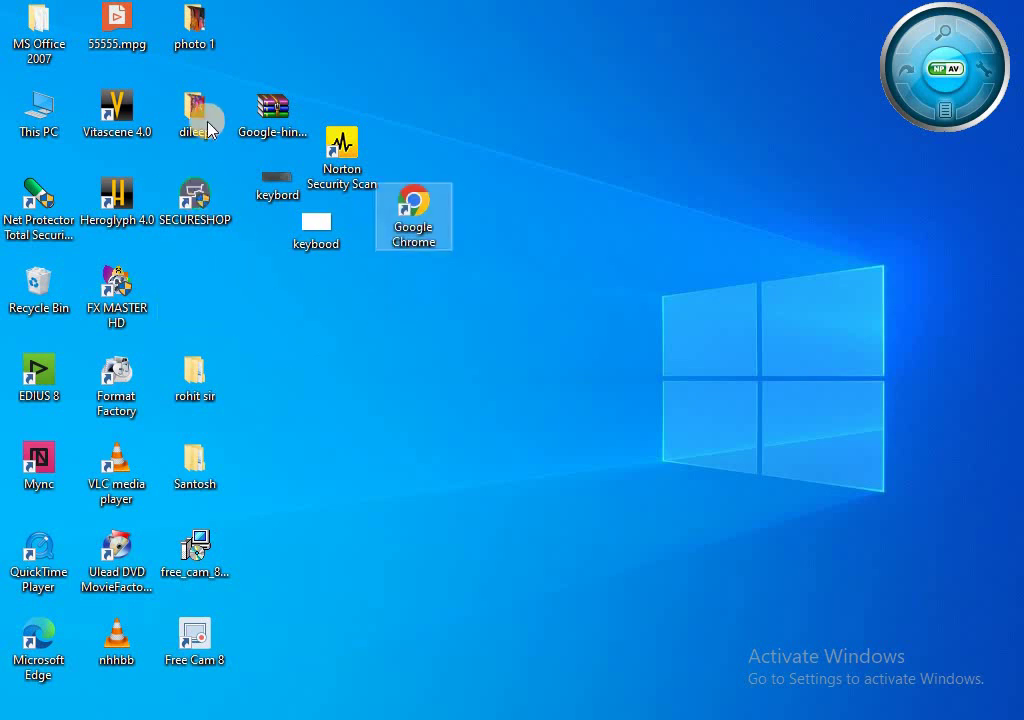
left_click_drag(222, 91, 340, 108)
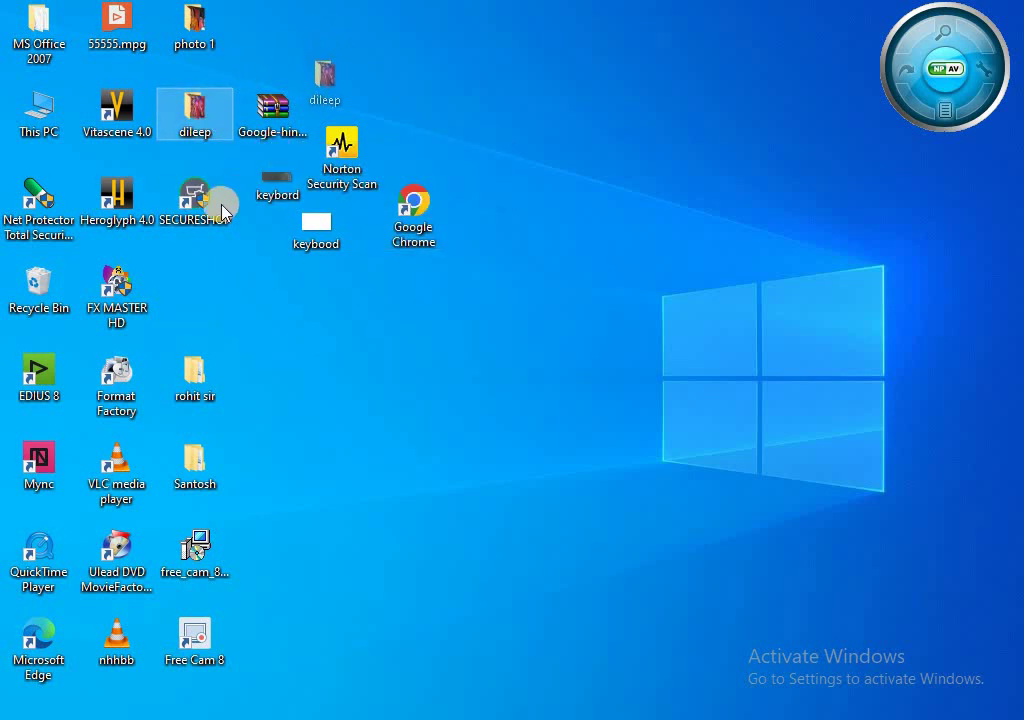
left_click_drag(222, 210, 325, 85)
left_click_drag(194, 200, 410, 122)
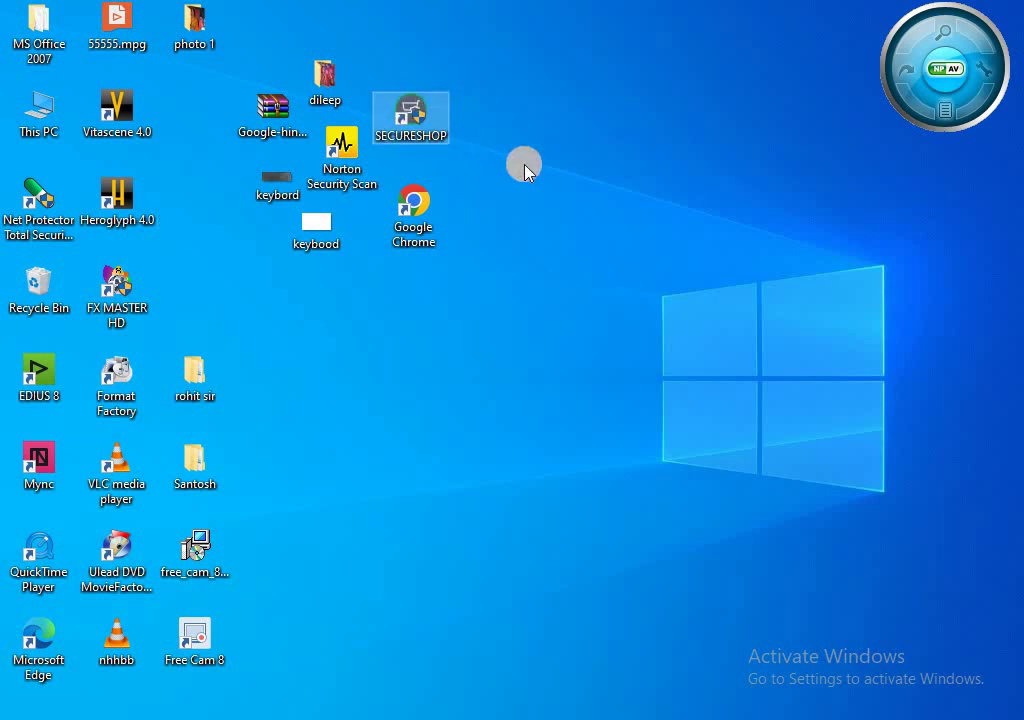
Step: Turn aligning to the grid back on so the scattered desktop icons snap into place
right_click(526, 166)
mouse_move(600, 180)
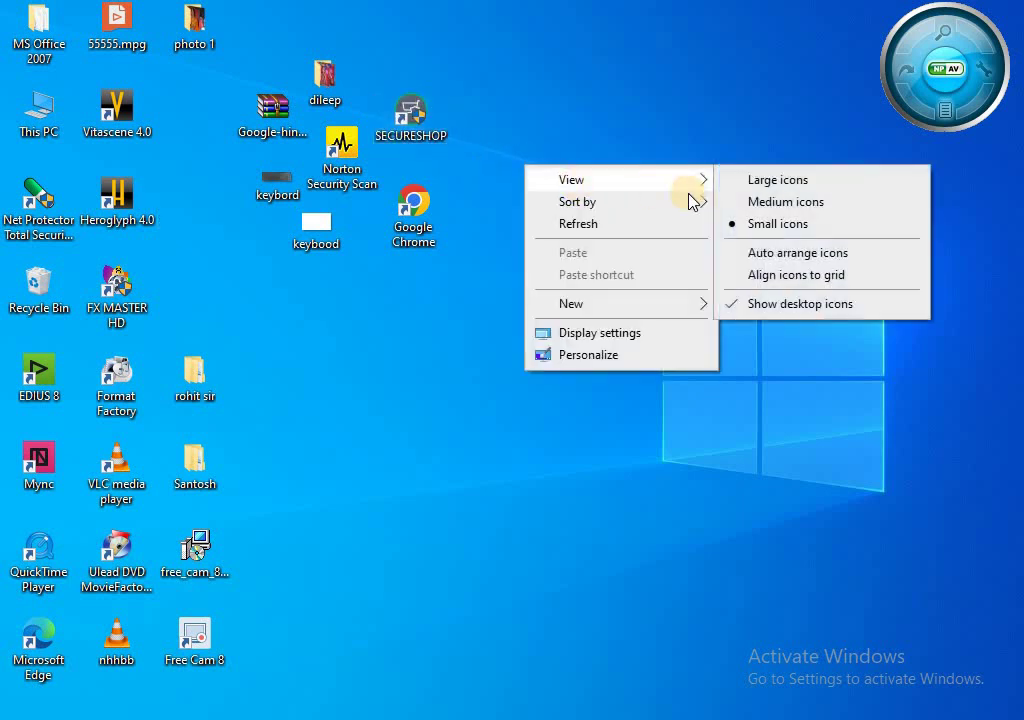
left_click(715, 279)
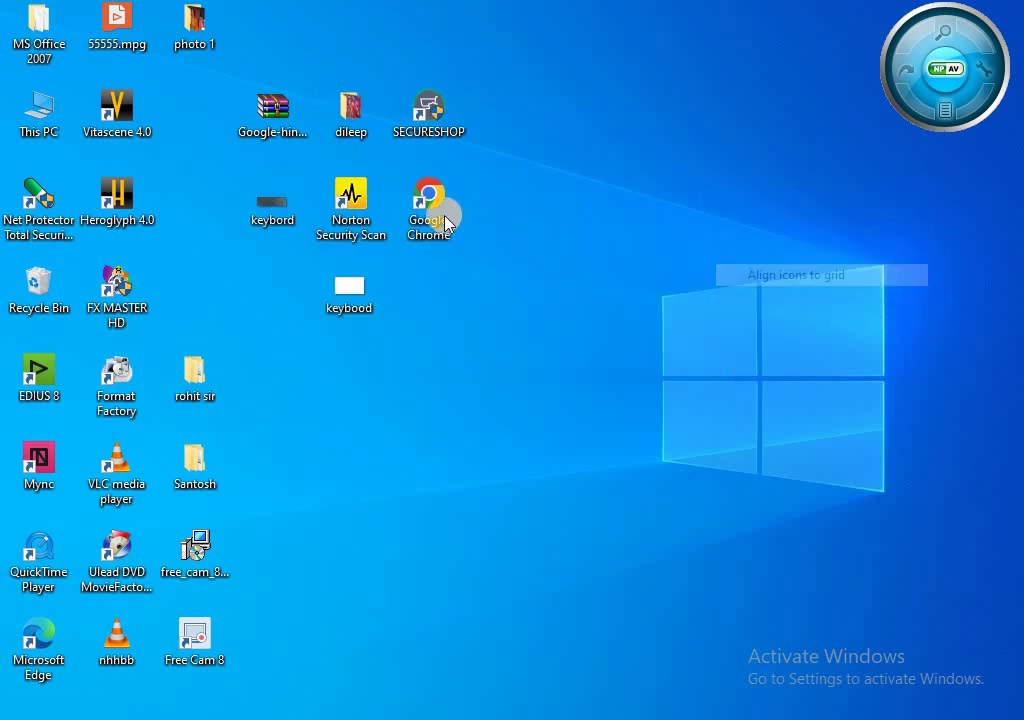
Step: Re-enable auto arrange so the scattered icons return to the desktop's regular columns
right_click(510, 167)
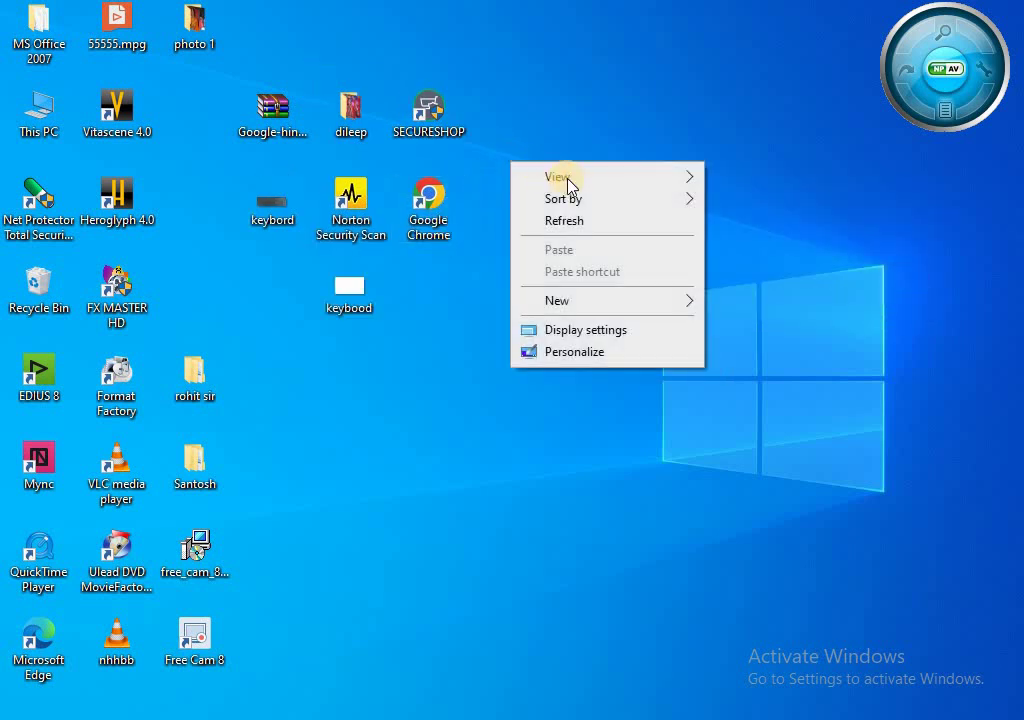
mouse_move(568, 180)
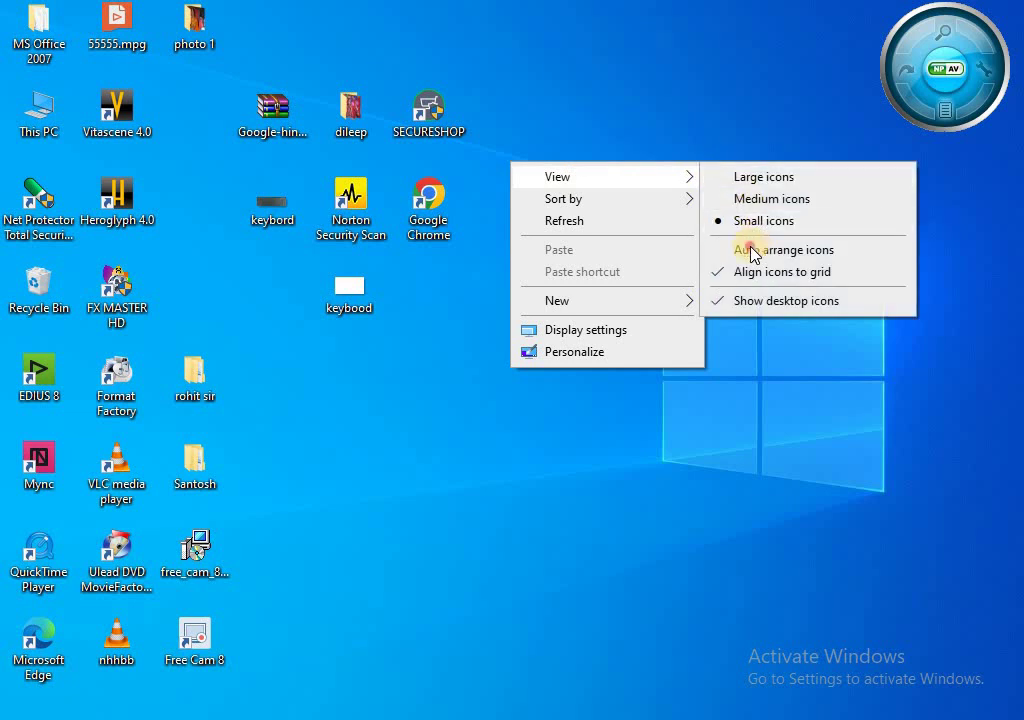
left_click(750, 250)
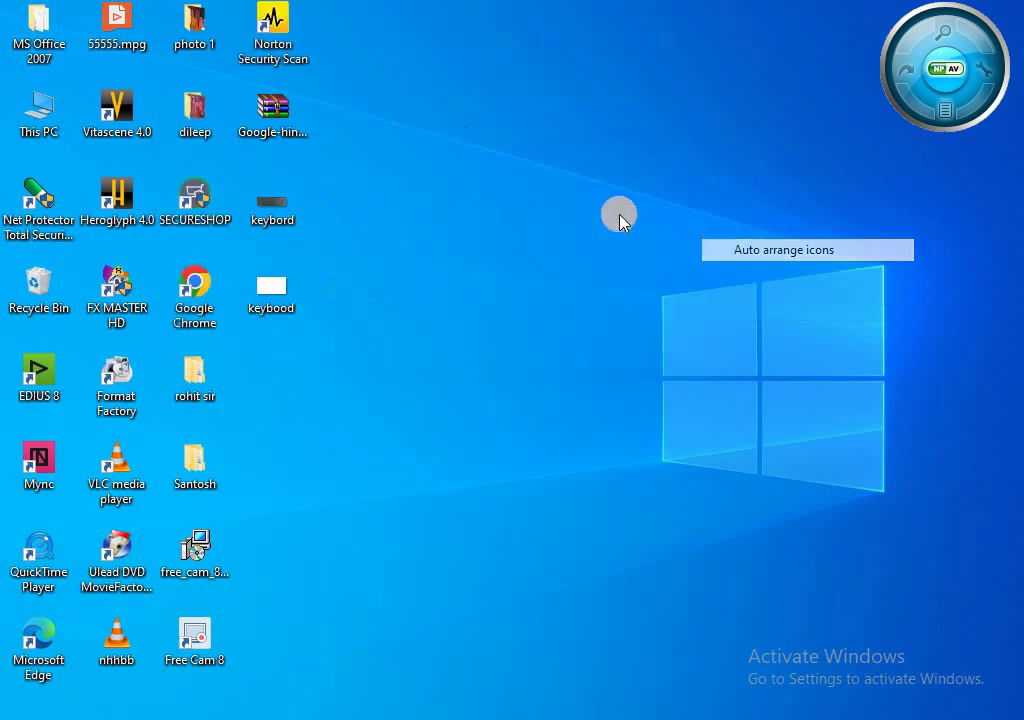
Step: Hide all desktop icons by turning off the option to show them
right_click(377, 87)
mouse_move(523, 104)
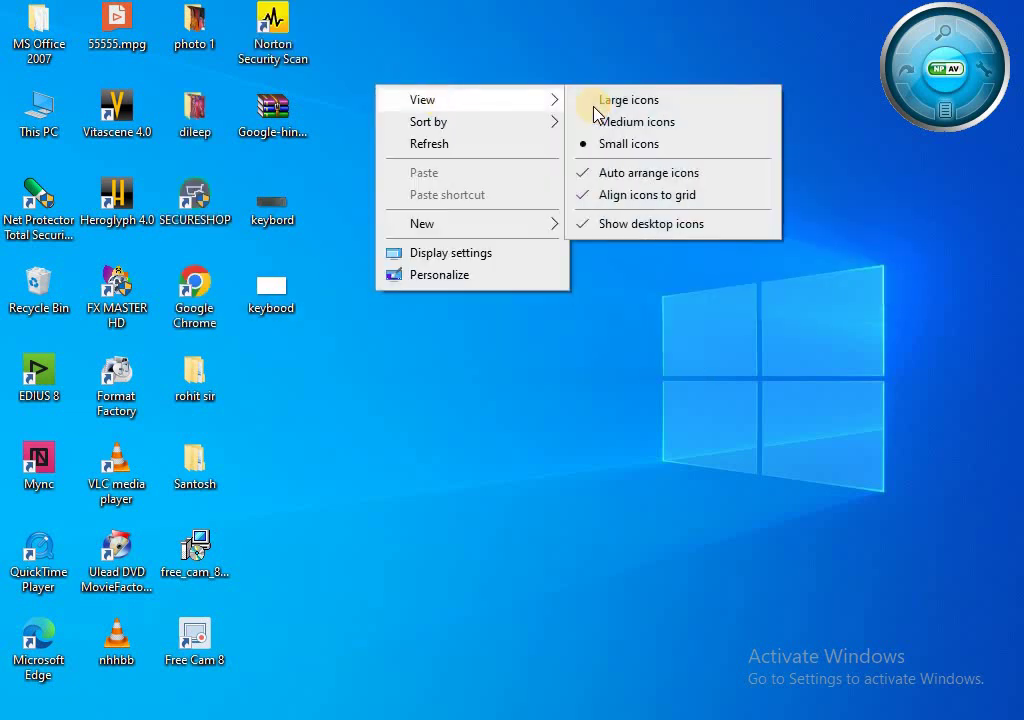
left_click(587, 226)
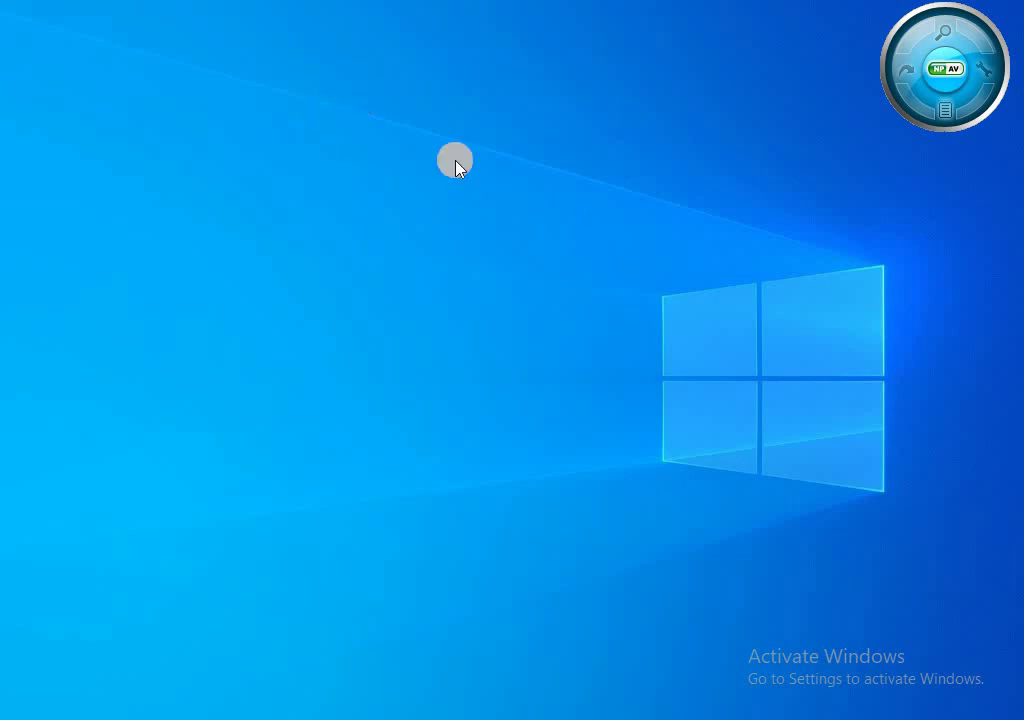
Step: Turn the display of desktop icons back on
right_click(350, 133)
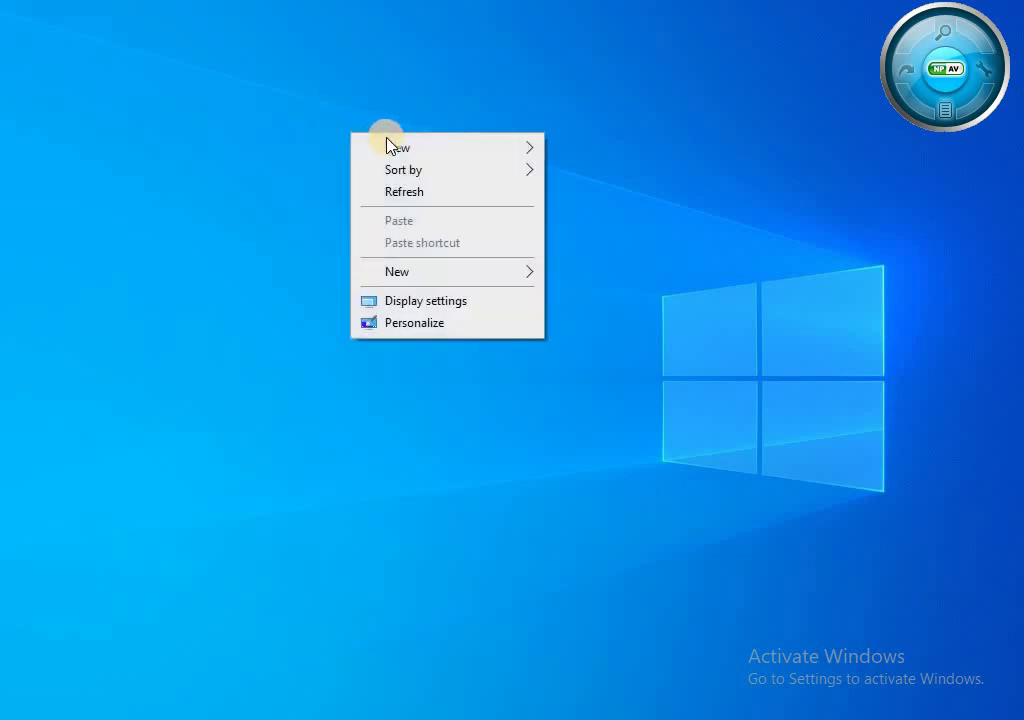
mouse_move(473, 140)
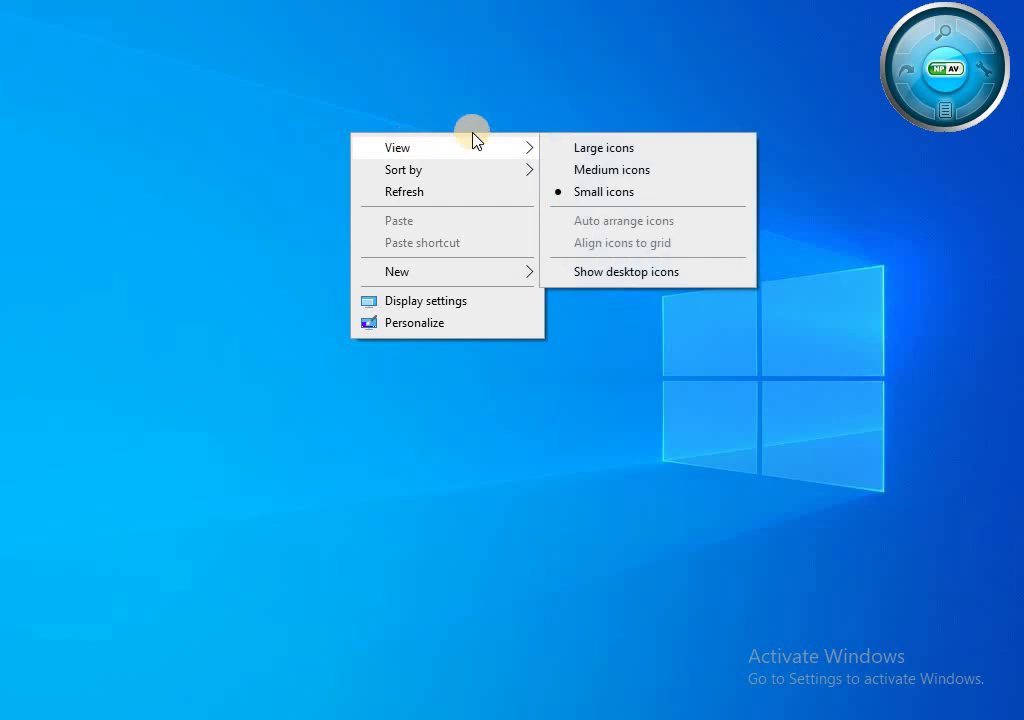
left_click(619, 272)
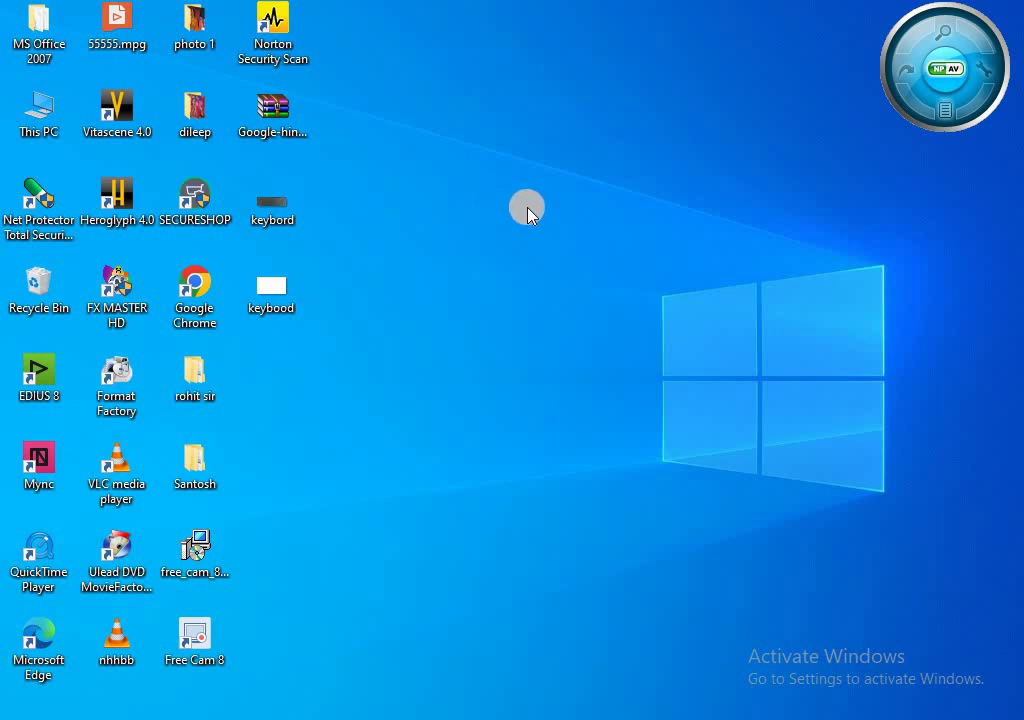
Step: Open the desktop's view options again
right_click(484, 205)
mouse_move(548, 219)
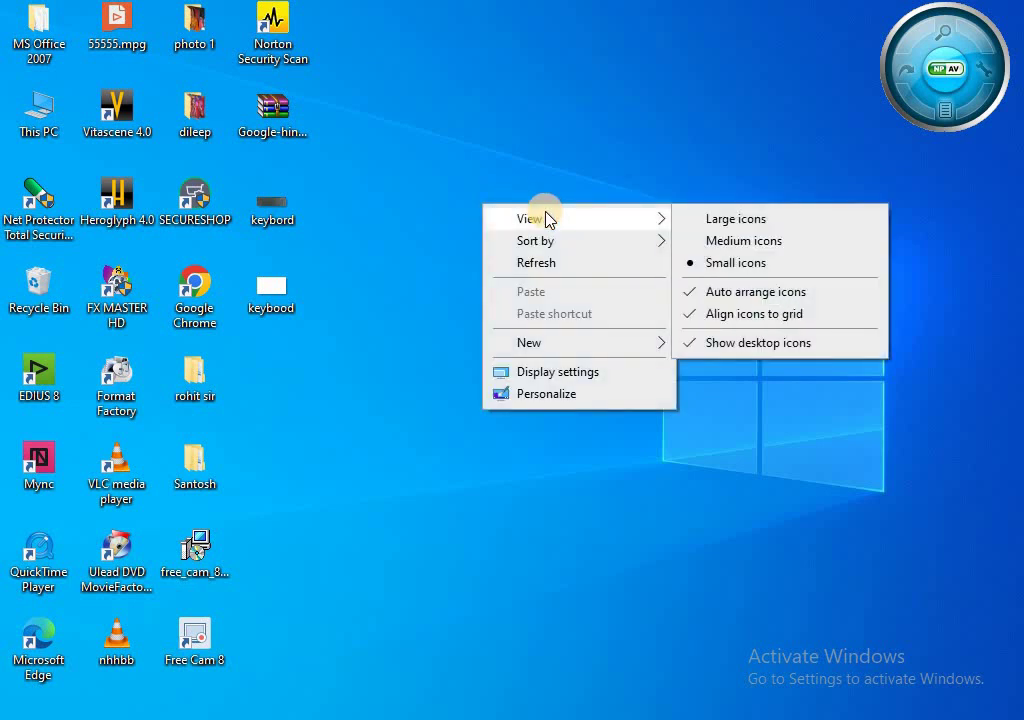